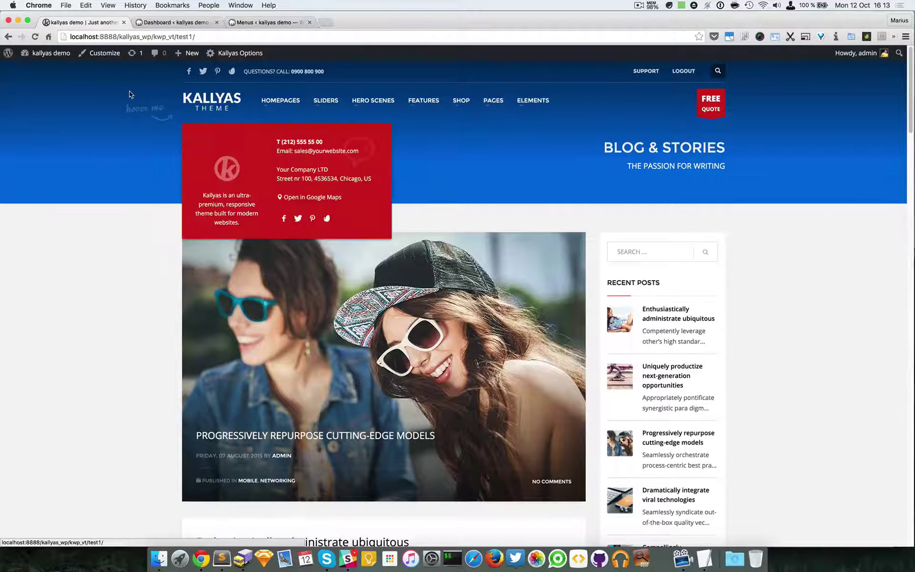
# Create and publish a 'Portfolio Demo' page with page builder enabled, and open it in the builder
pyautogui.moveTo(192, 53)
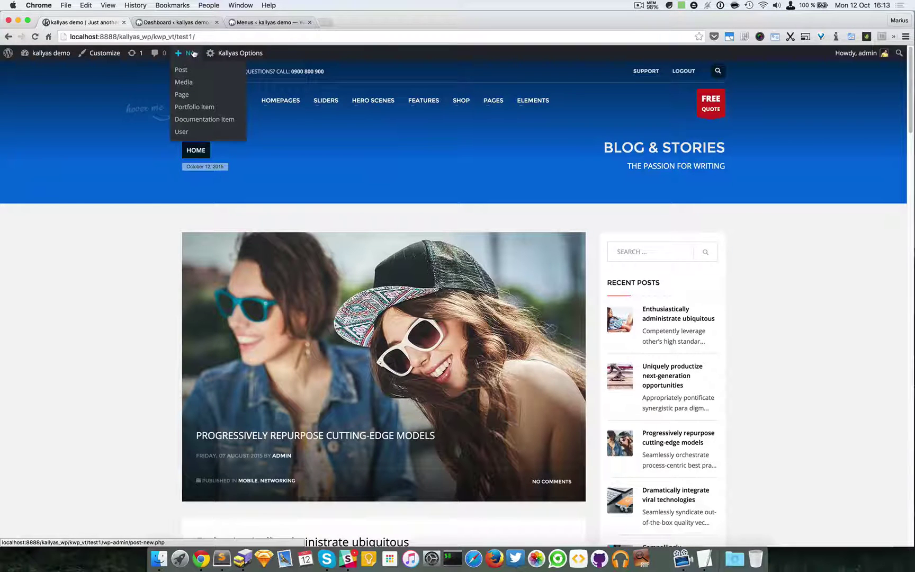
pyautogui.click(194, 95)
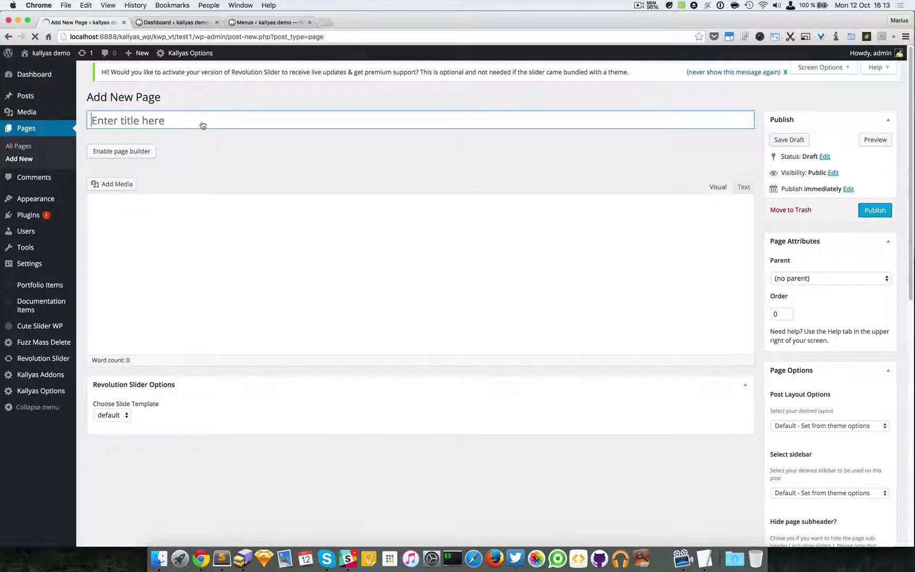
pyautogui.write('Port')
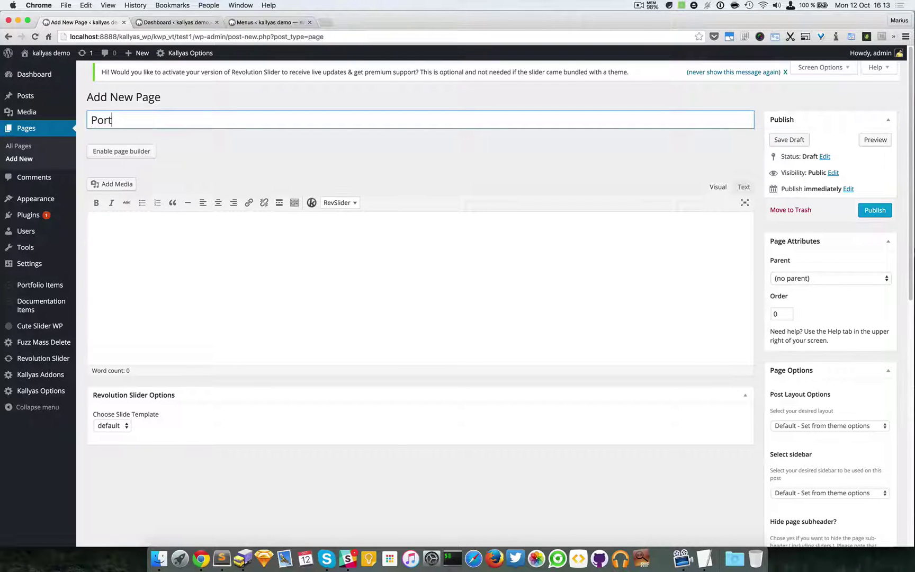
pyautogui.write('folio Demo')
pyautogui.click(127, 155)
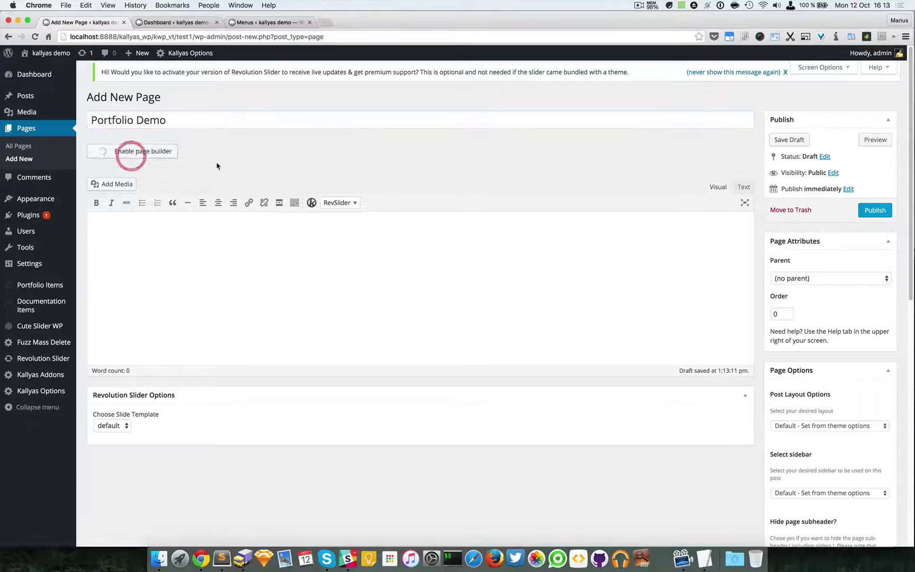
pyautogui.click(874, 210)
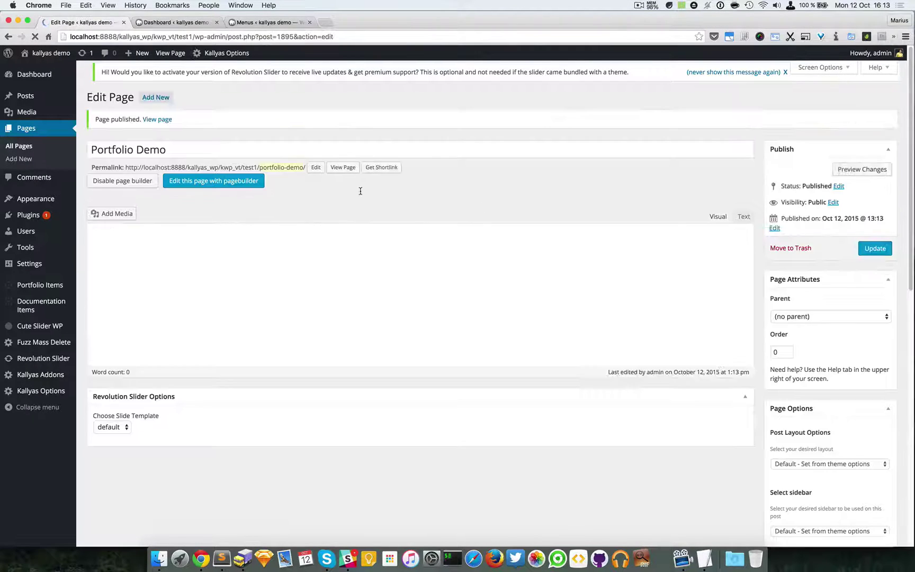
pyautogui.click(211, 181)
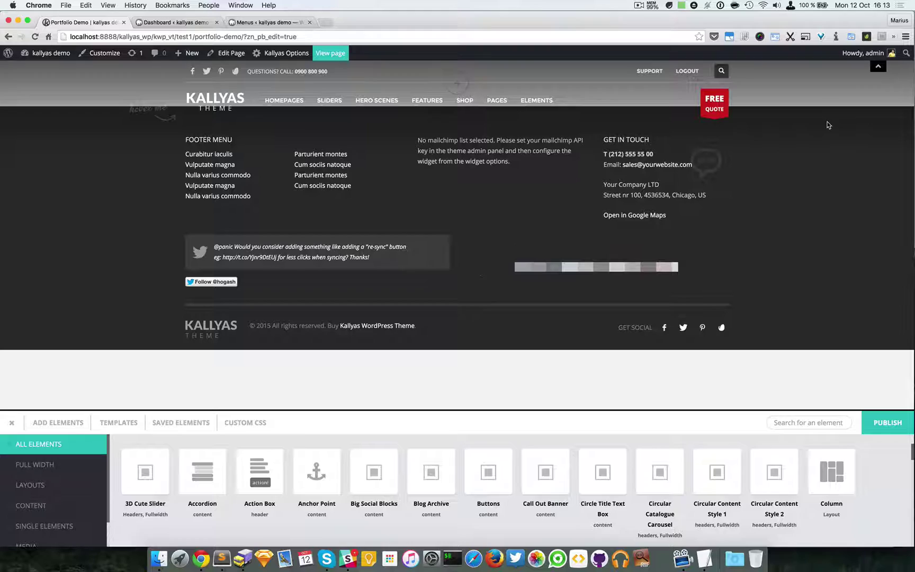
# Search elements for 'custom' and place a Custom Sub-header at the page top
pyautogui.click(808, 422)
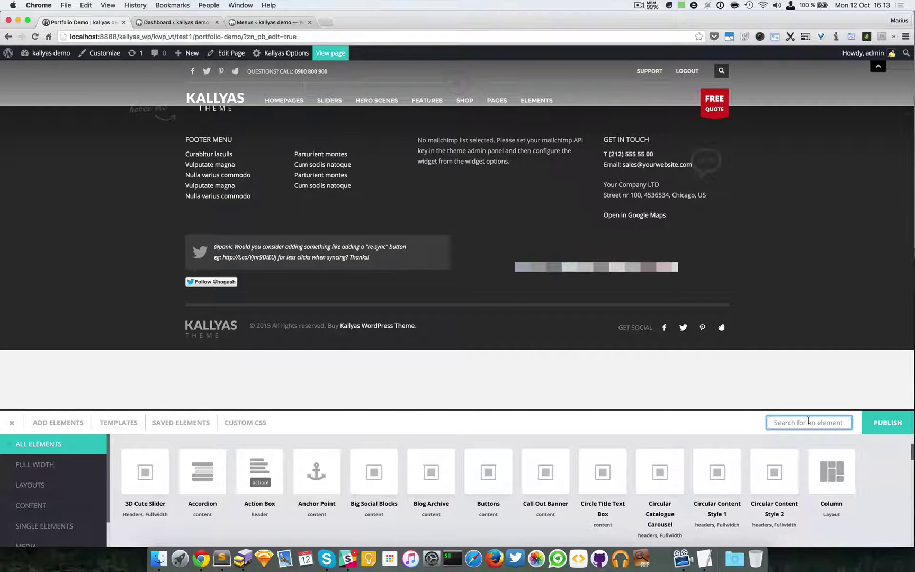
pyautogui.write('custom')
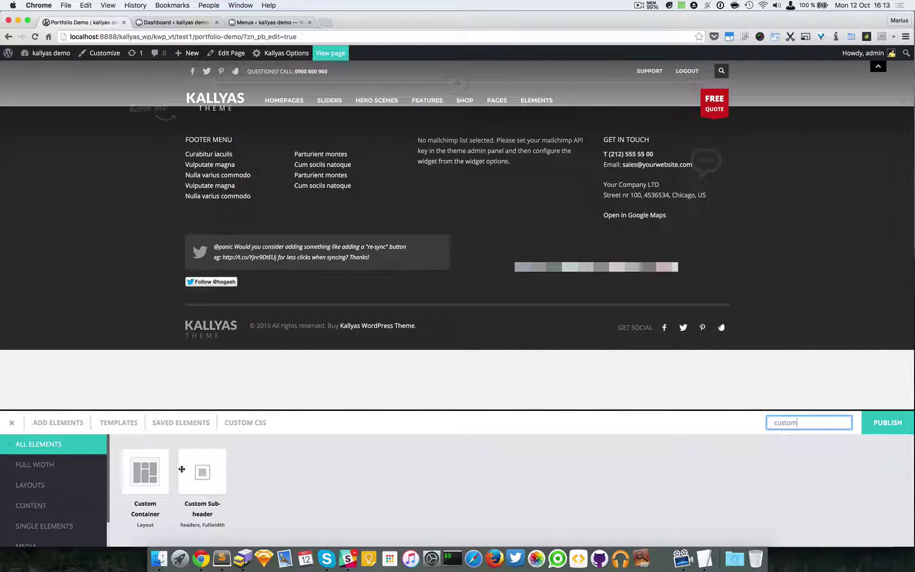
pyautogui.moveTo(181, 469); pyautogui.dragTo(465, 80)
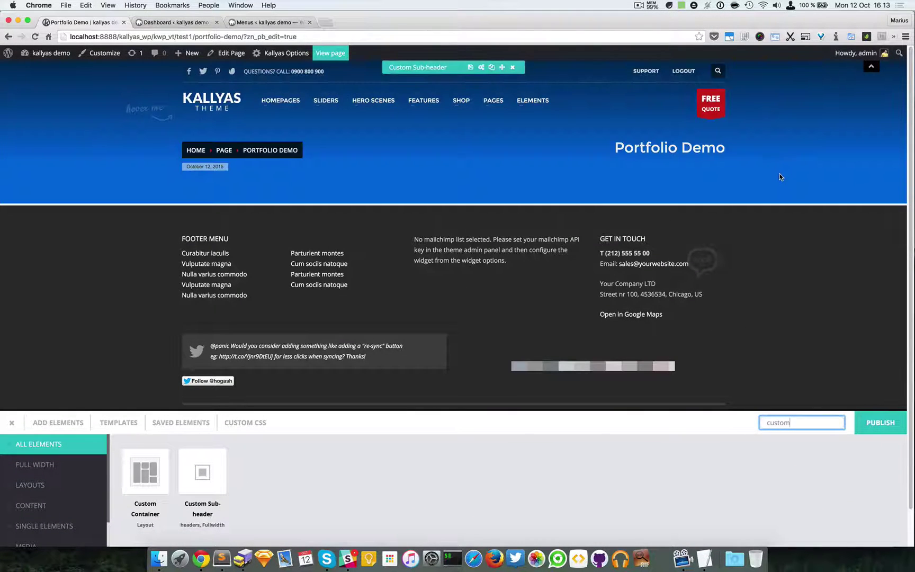
# Search for 'section' and add a Section below the sub-header
pyautogui.doubleClick(802, 427)
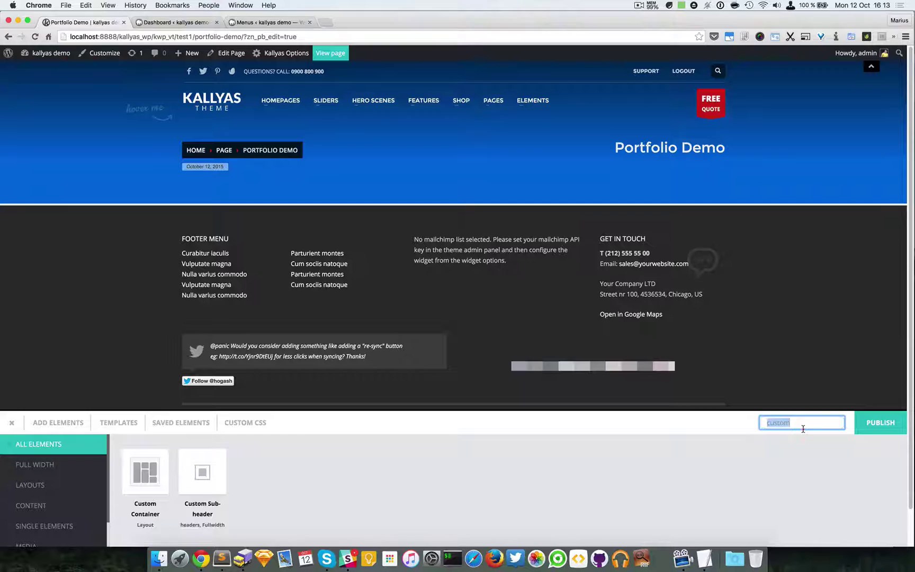
pyautogui.write('section')
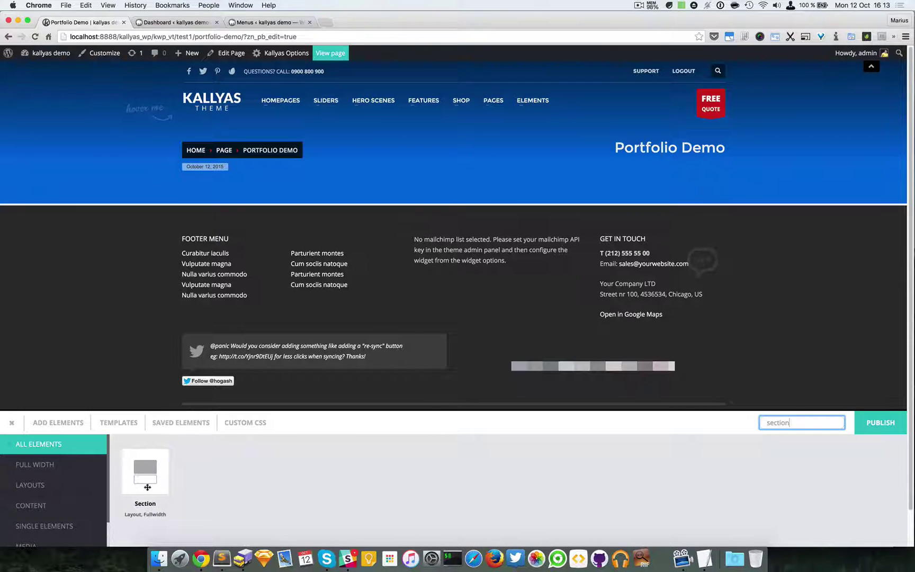
pyautogui.moveTo(148, 486); pyautogui.dragTo(432, 206)
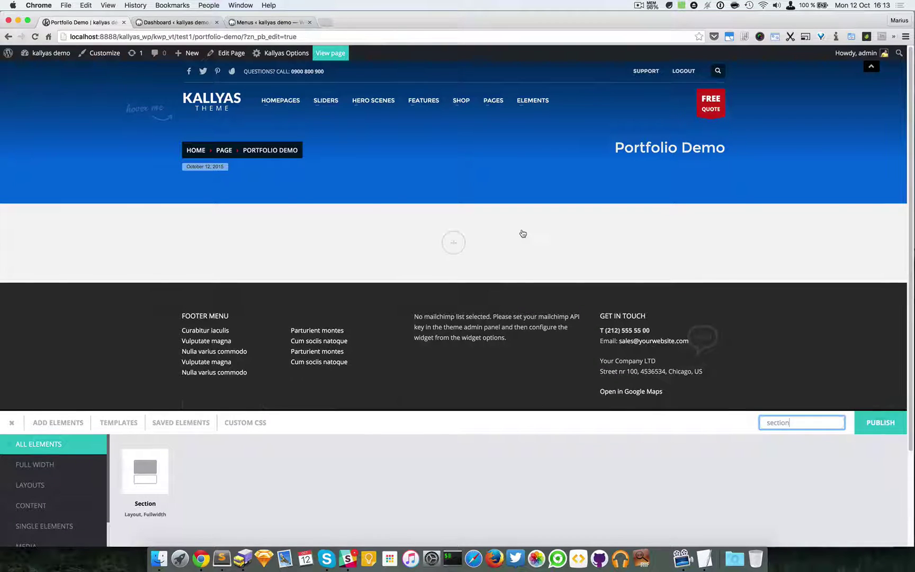
# Search 'tit' and drop a Title Element into the empty section
pyautogui.doubleClick(810, 419)
pyautogui.press('BackSpace')
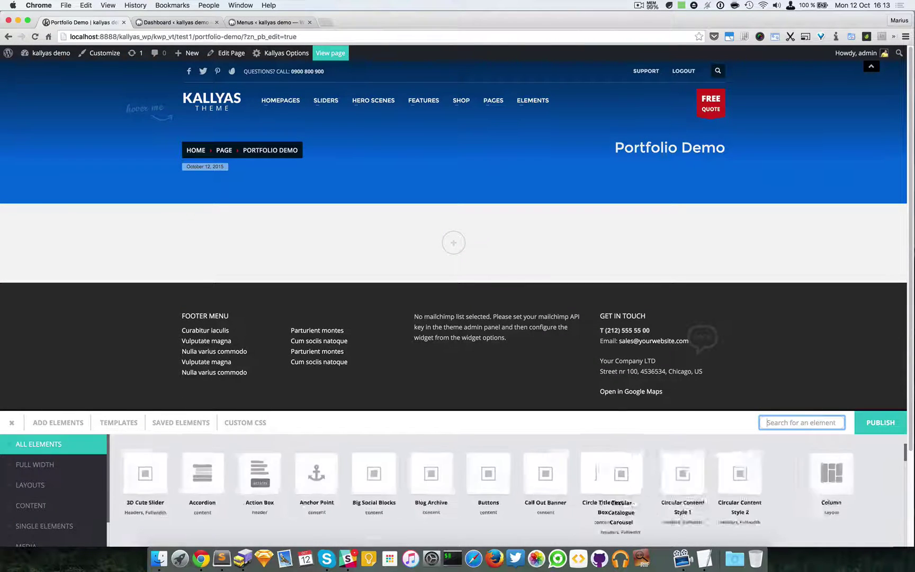
pyautogui.write('tit')
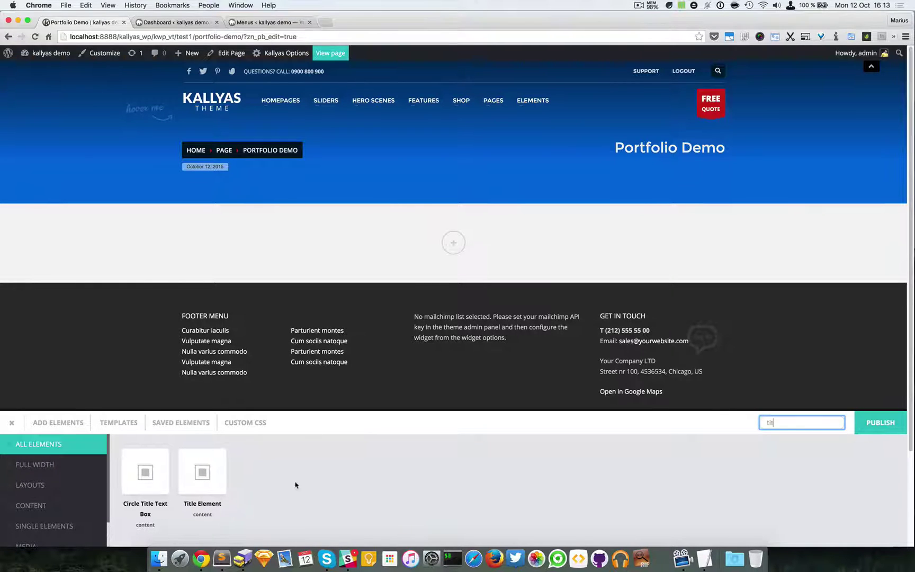
pyautogui.moveTo(191, 483); pyautogui.dragTo(462, 240)
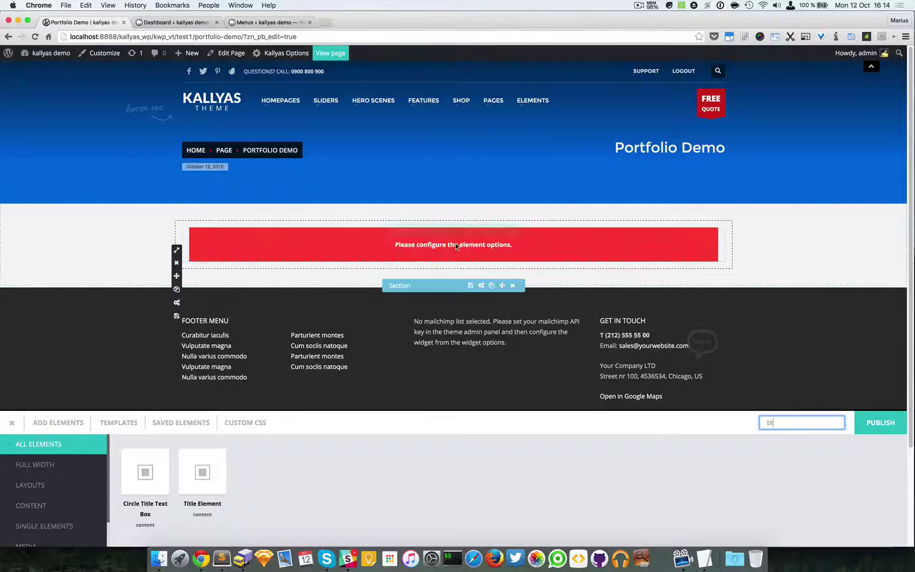
# Set the title text to 'PORTFOLIO WITH PAGE BUILDER' with a 28px font size
pyautogui.click(479, 238)
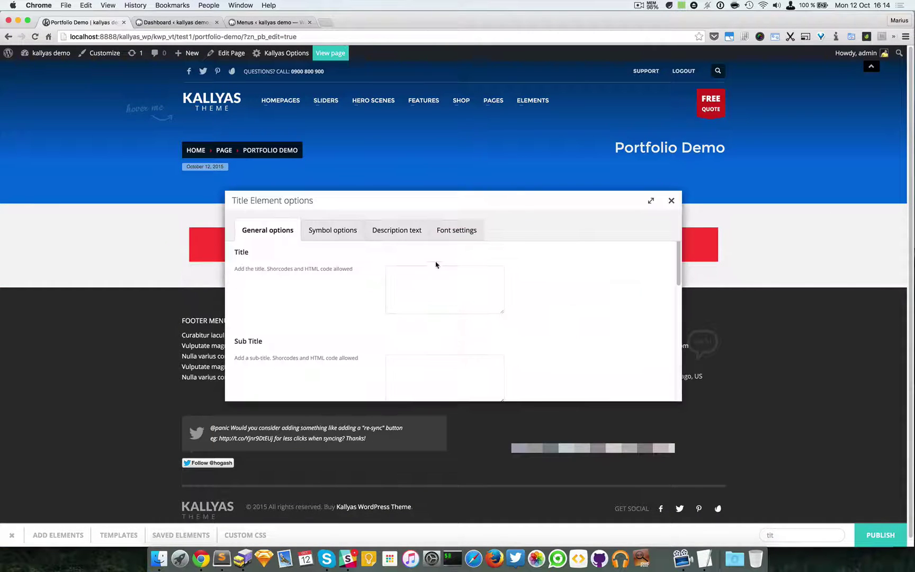
pyautogui.click(437, 266)
pyautogui.write('PORTFO')
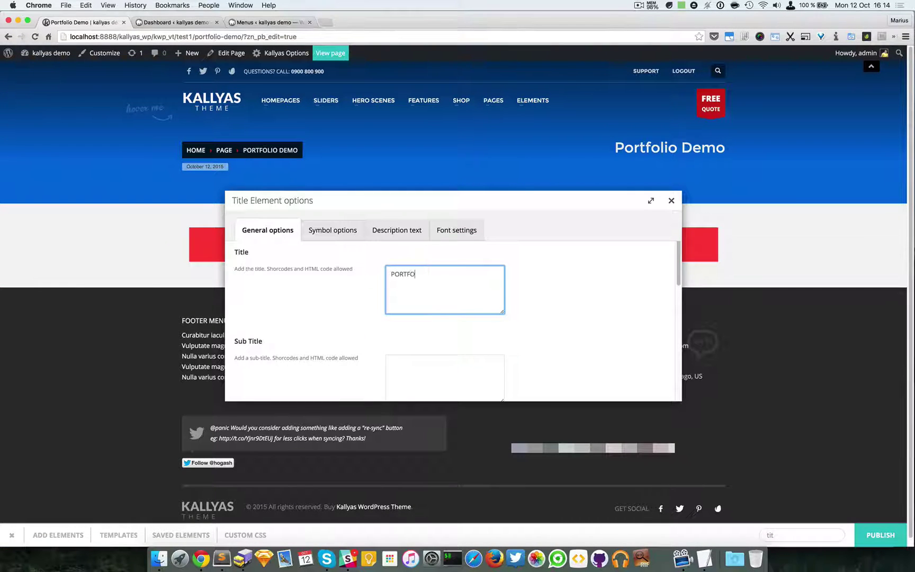
pyautogui.write('LIO WITH PAGE BUILDER')
pyautogui.click(460, 385)
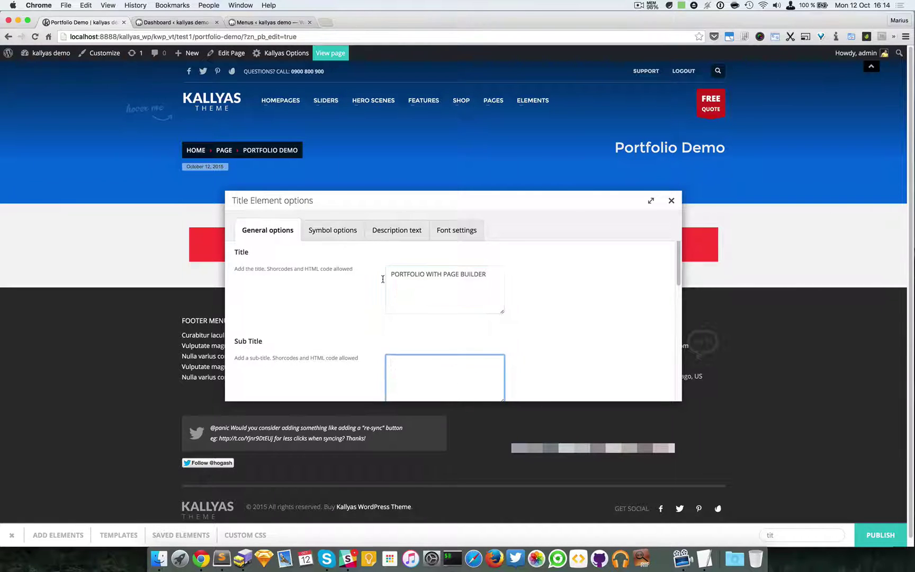
pyautogui.click(448, 230)
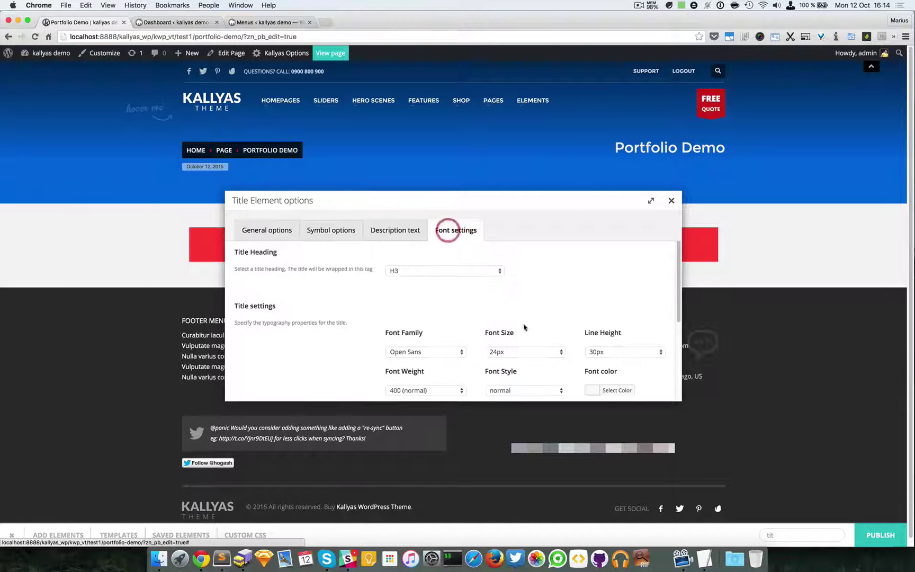
pyautogui.click(526, 351)
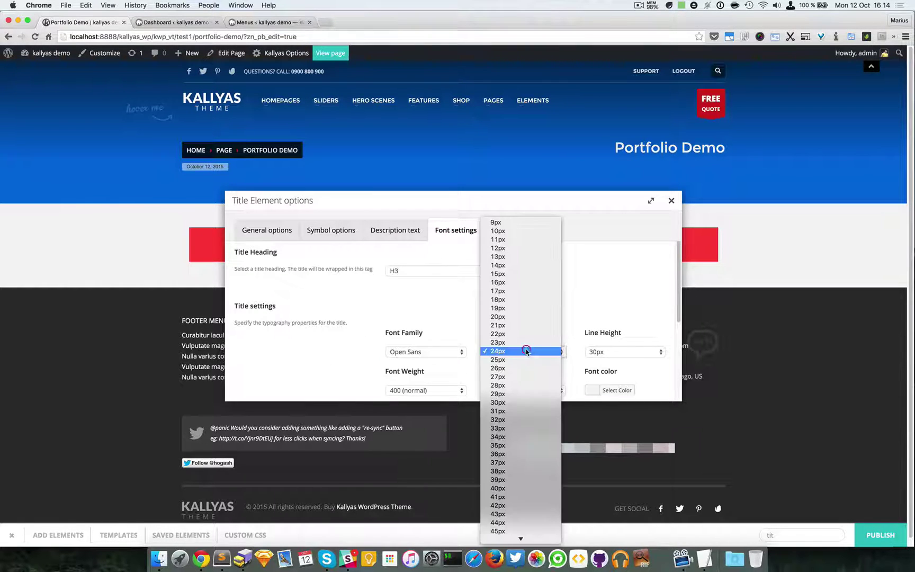
pyautogui.click(513, 385)
pyautogui.click(671, 201)
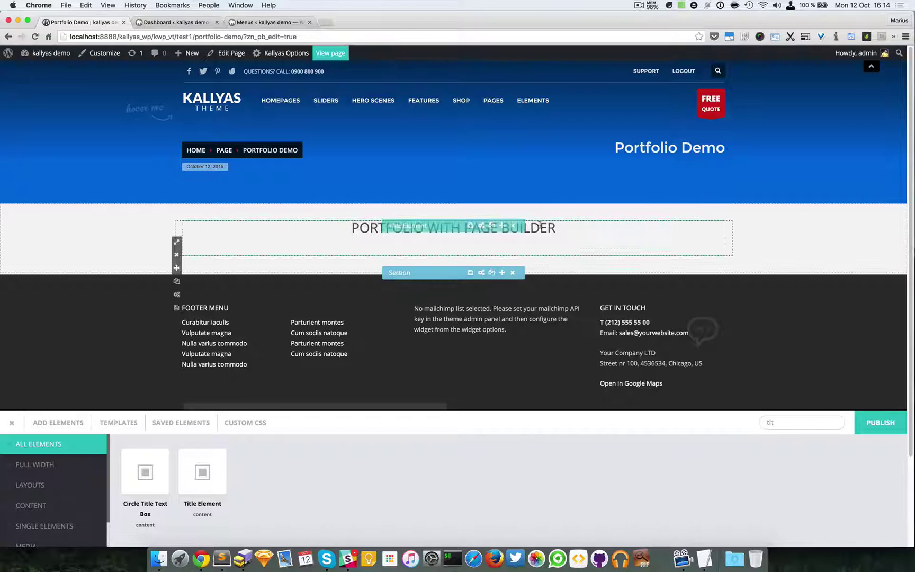
# Align the title left and give it 20px top padding
pyautogui.click(481, 226)
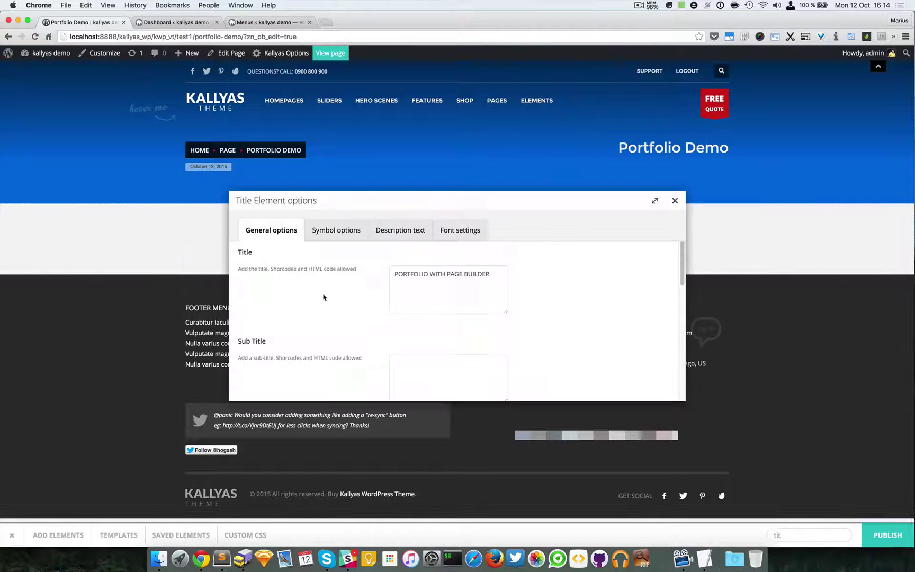
pyautogui.scroll(-5, 370, 260)
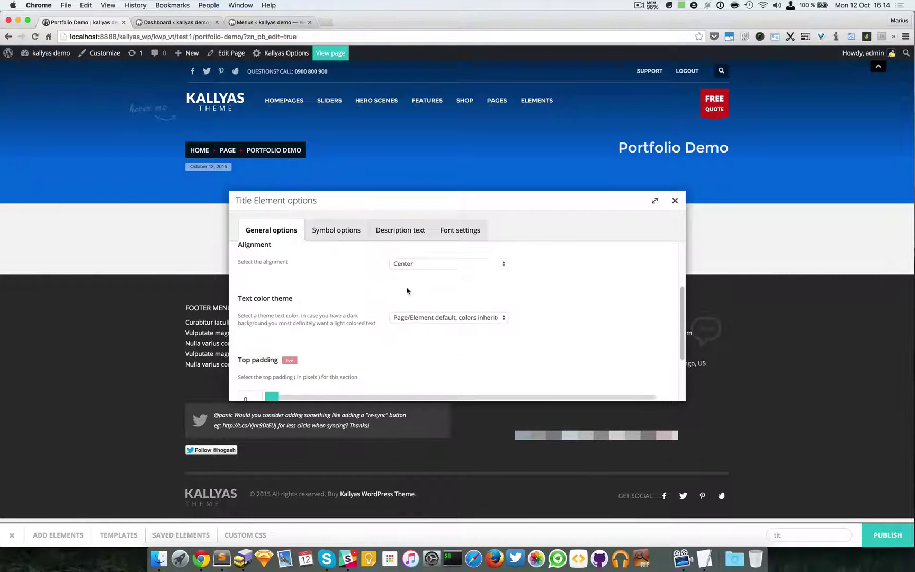
pyautogui.click(415, 264)
pyautogui.click(414, 270)
pyautogui.moveTo(486, 207); pyautogui.dragTo(524, 293)
pyautogui.scroll(-1, 370, 415)
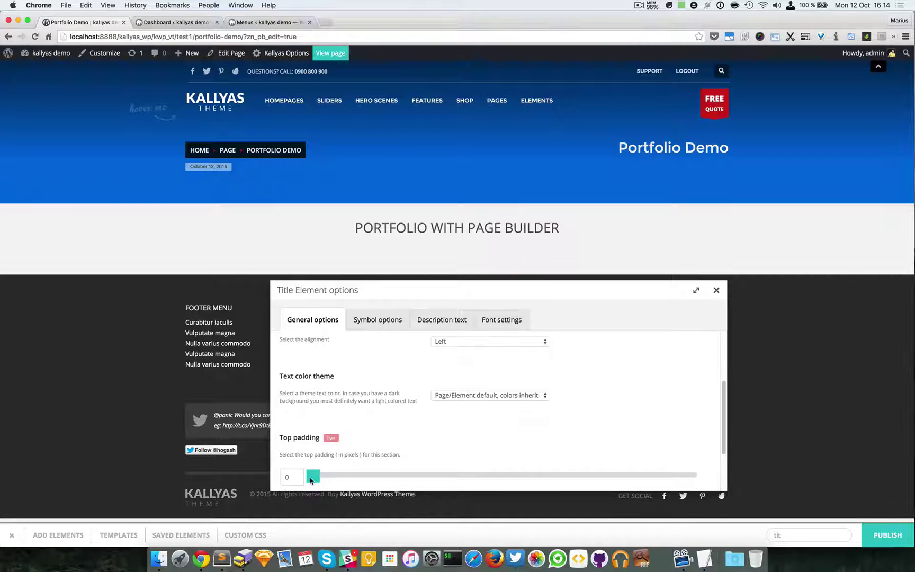
pyautogui.moveTo(311, 480); pyautogui.dragTo(328, 481)
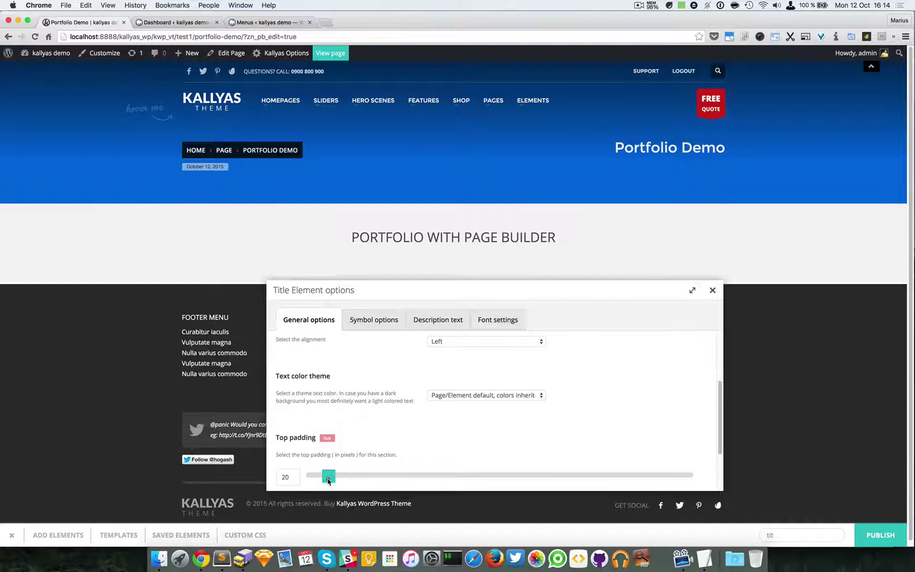
pyautogui.click(712, 290)
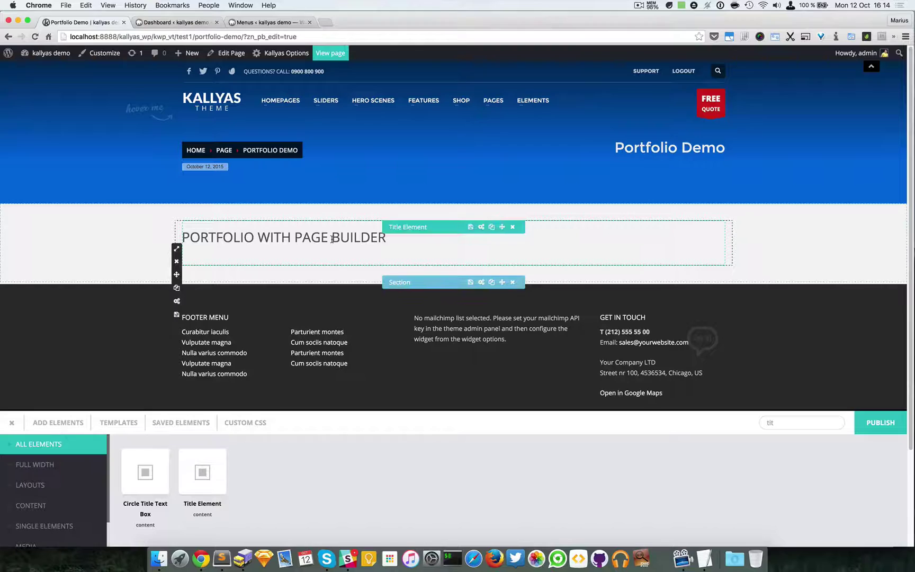
# Search 'port' and place a Portfolio Archive element below the PORTFOLIO WITH PAGE BUILDER heading
pyautogui.doubleClick(787, 420)
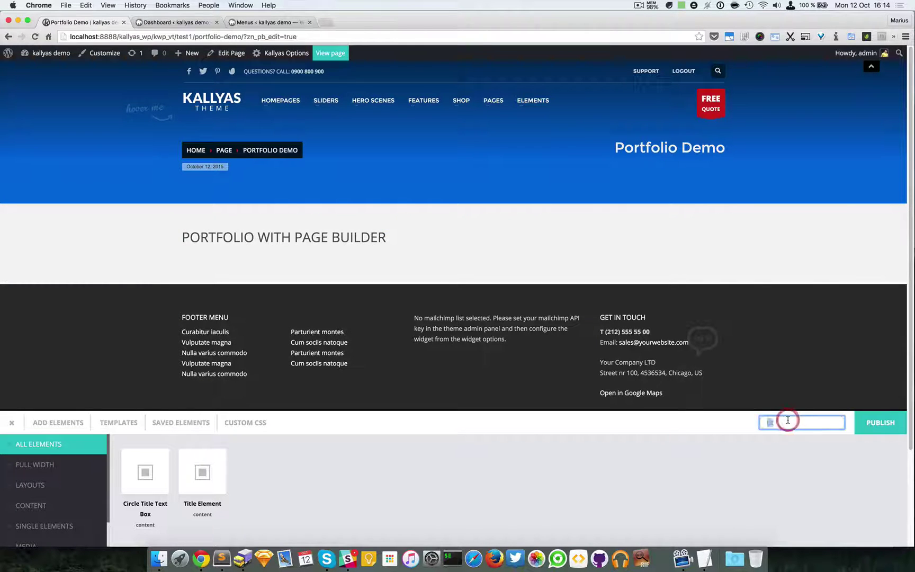
pyautogui.press('BackSpace')
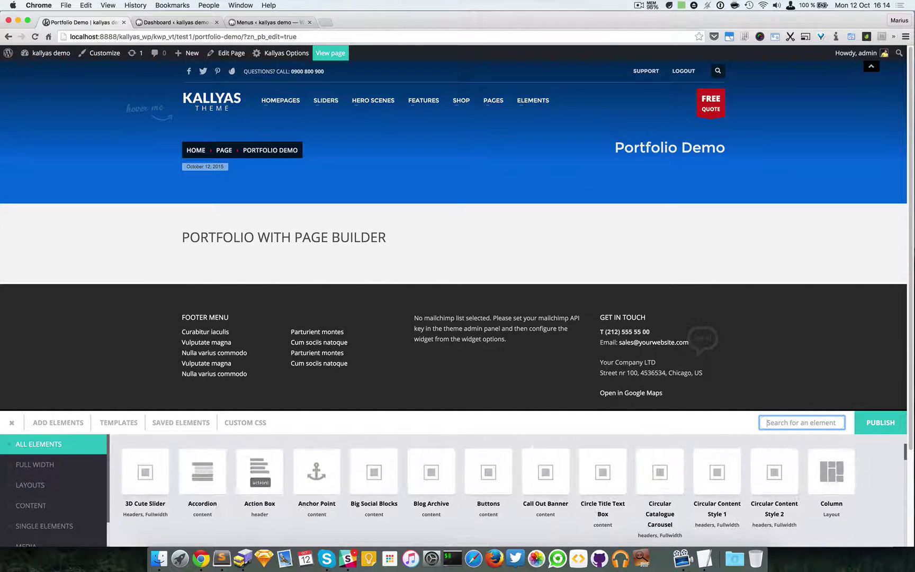
pyautogui.write('port')
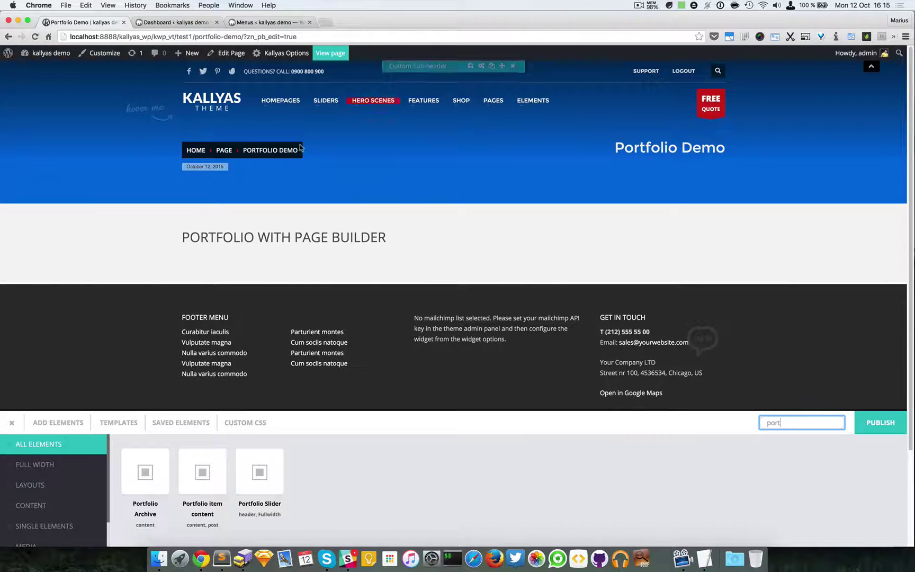
pyautogui.moveTo(610, 149)
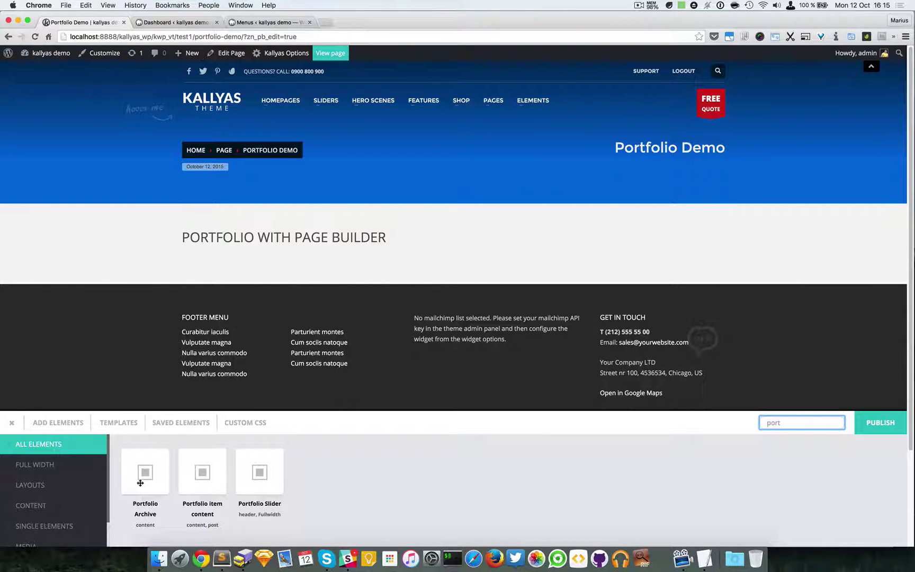
pyautogui.moveTo(140, 483); pyautogui.dragTo(333, 268)
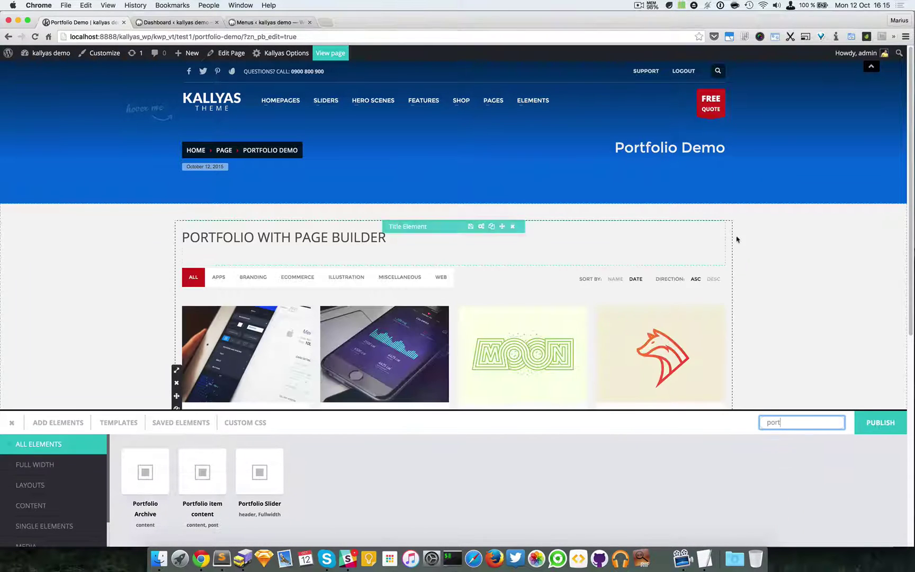
pyautogui.scroll(-1, 768, 243)
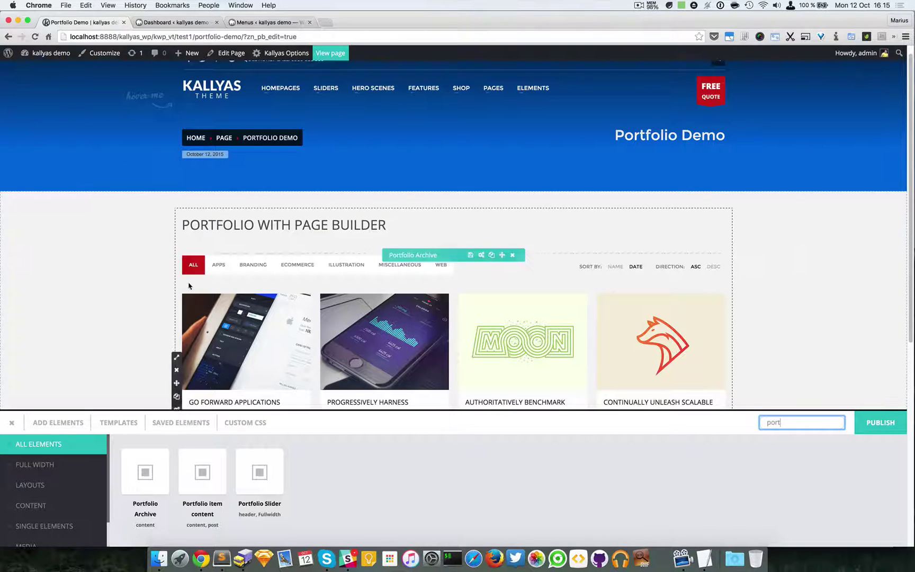
pyautogui.scroll(-5, 71, 281)
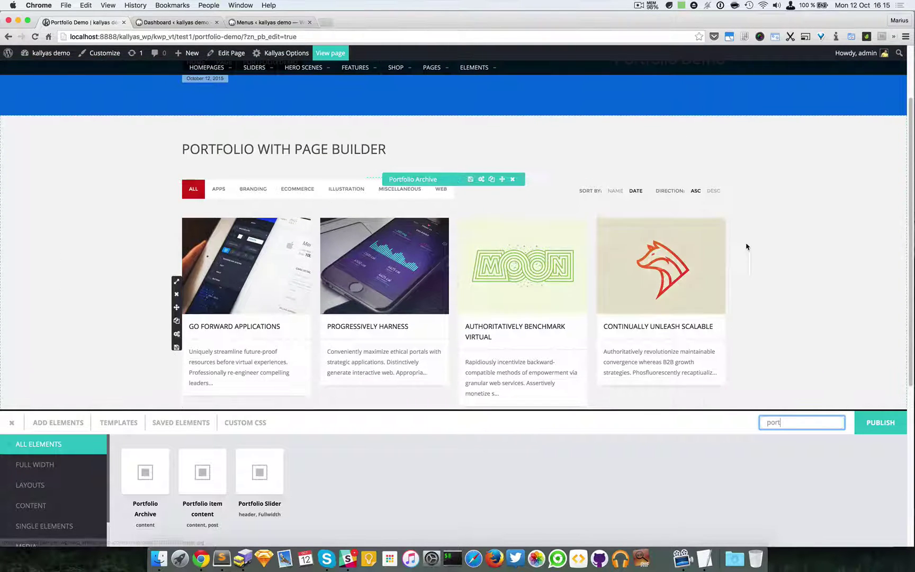
pyautogui.scroll(5, 665, 217)
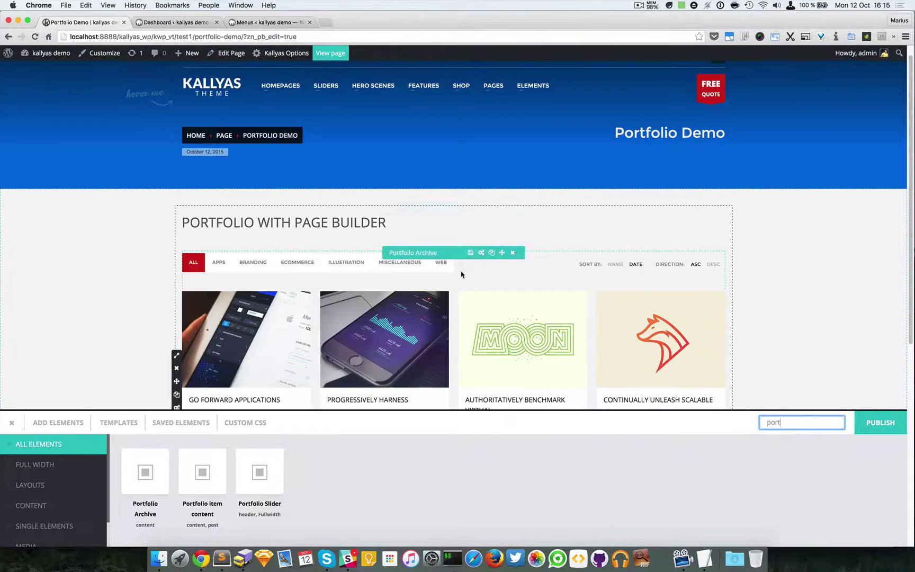
# Try the archive styles and settle on Portfolio Sortable for the Portfolio Archive
pyautogui.click(481, 254)
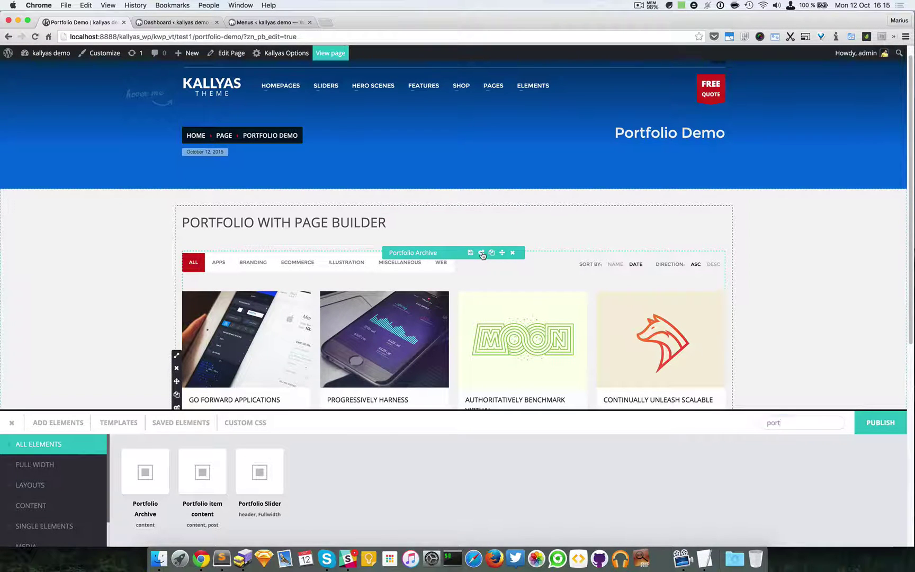
pyautogui.moveTo(488, 221); pyautogui.dragTo(514, 180)
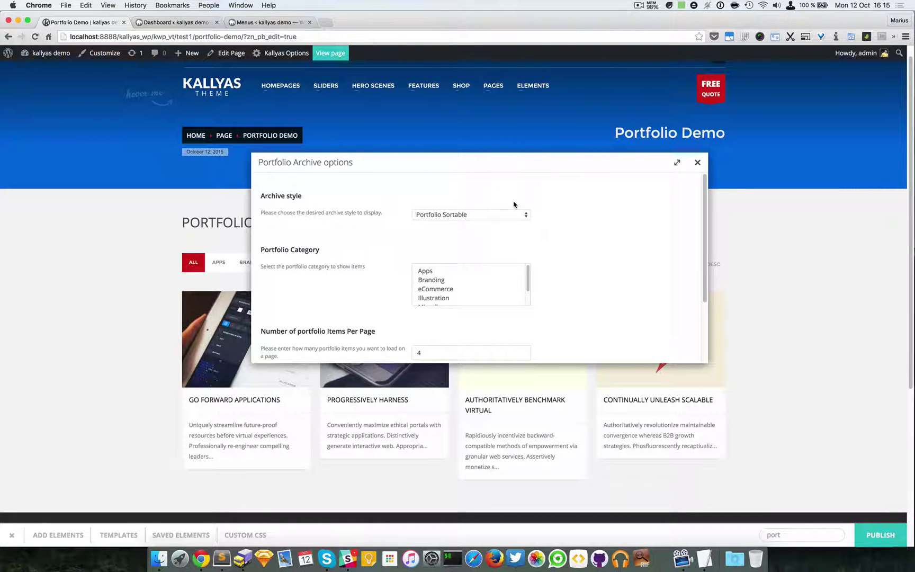
pyautogui.click(459, 210)
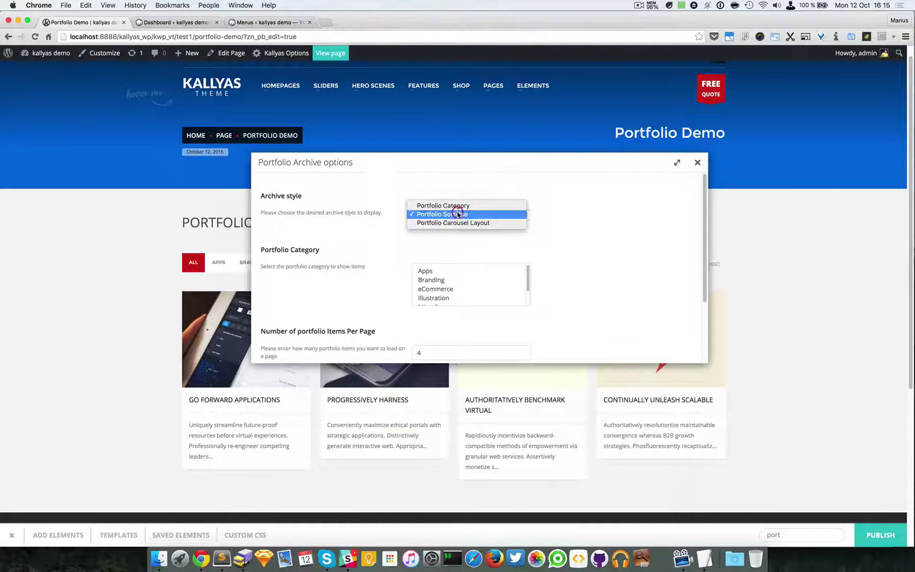
pyautogui.click(454, 205)
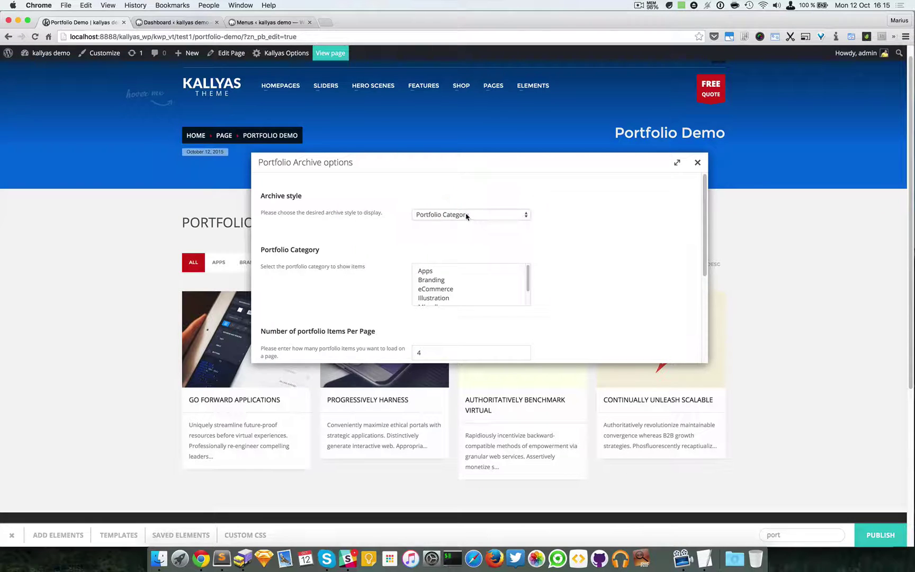
pyautogui.click(467, 216)
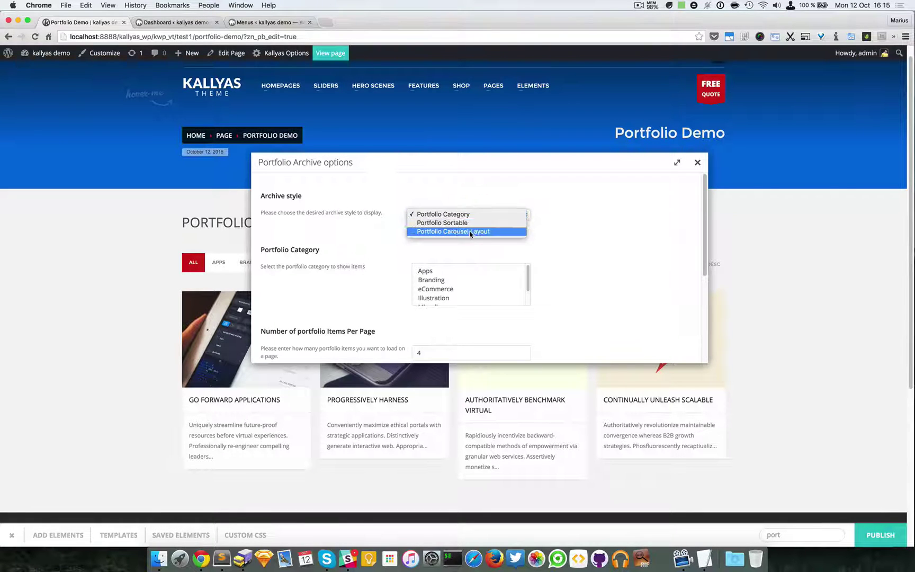
pyautogui.click(470, 232)
pyautogui.click(470, 215)
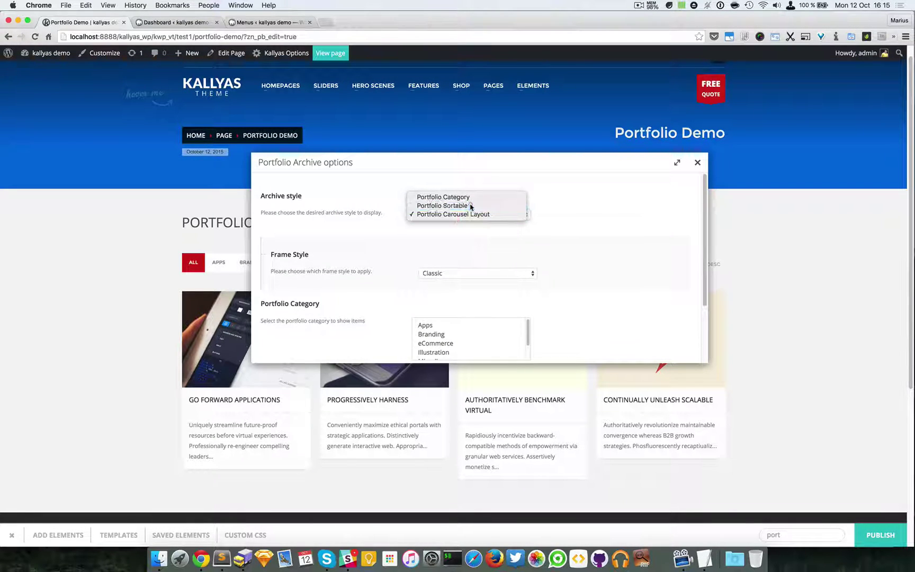
pyautogui.click(470, 206)
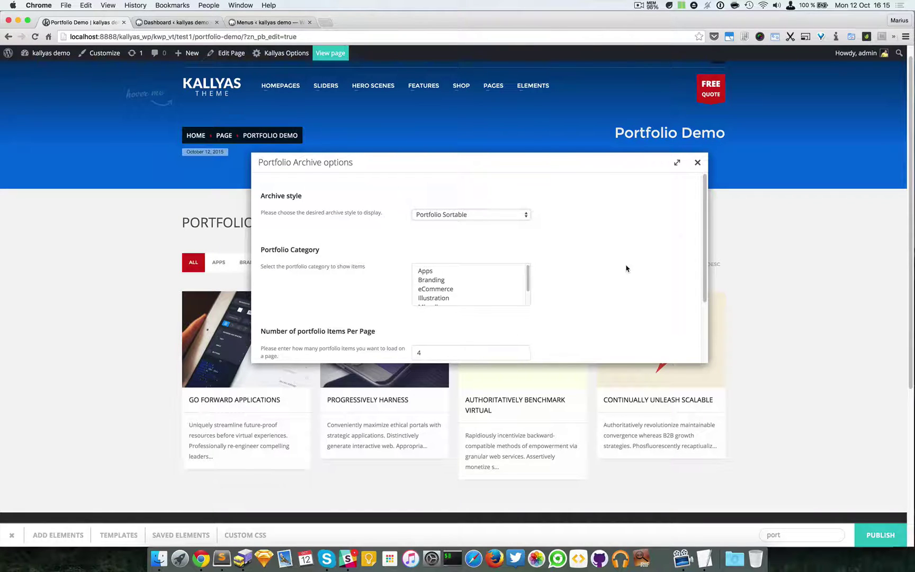
# Set Items Per Page to 20 and keep 4 columns
pyautogui.scroll(-1, 625, 268)
pyautogui.moveTo(529, 276)
pyautogui.mouseDown()
pyautogui.moveTo(529, 299)
pyautogui.moveTo(529, 262)
pyautogui.mouseUp()
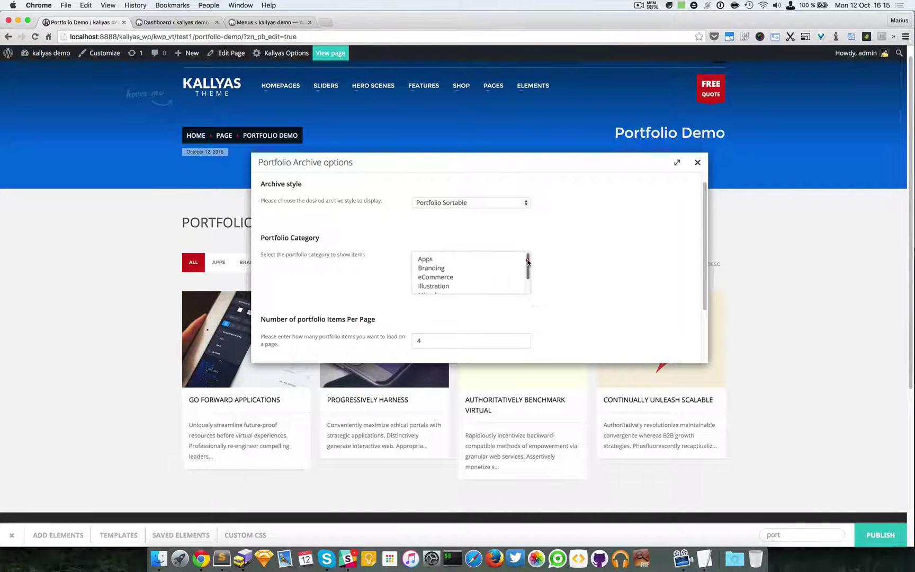
pyautogui.scroll(-2, 599, 263)
pyautogui.scroll(-2, 574, 274)
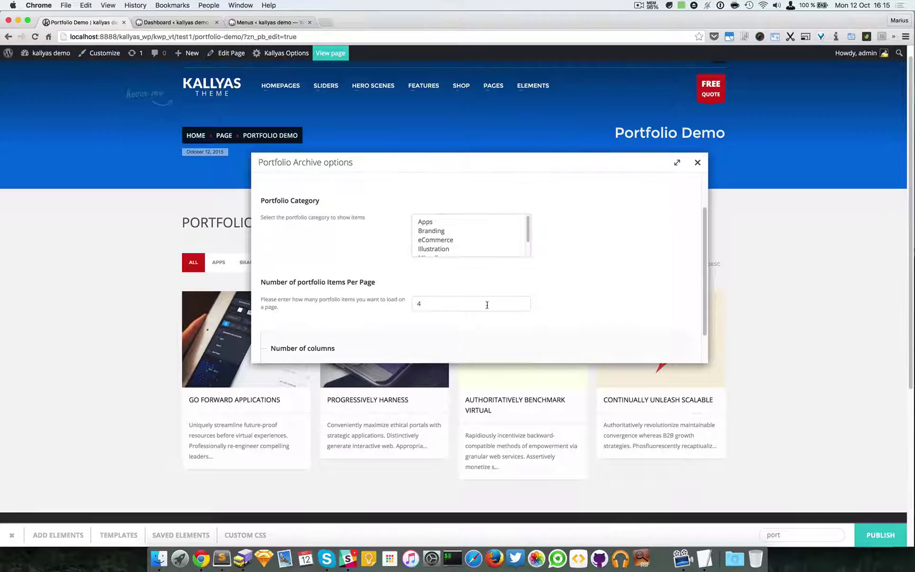
pyautogui.doubleClick(438, 307)
pyautogui.doubleClick(467, 300)
pyautogui.scroll(-2, 574, 296)
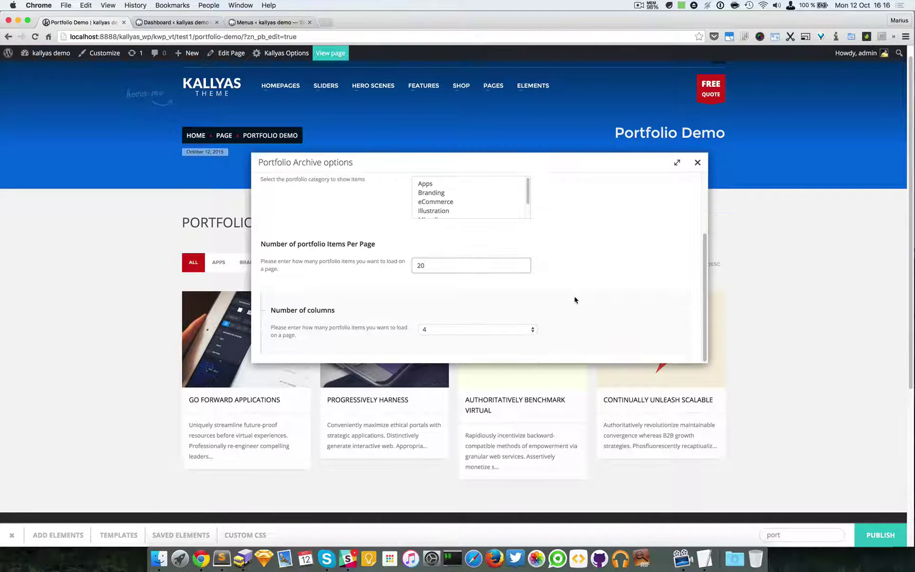
pyautogui.click(445, 327)
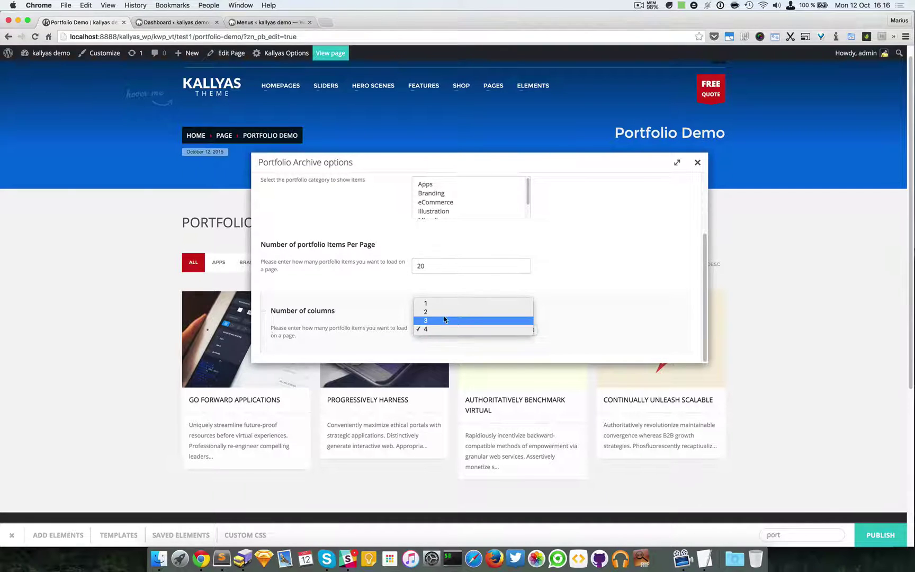
pyautogui.click(577, 321)
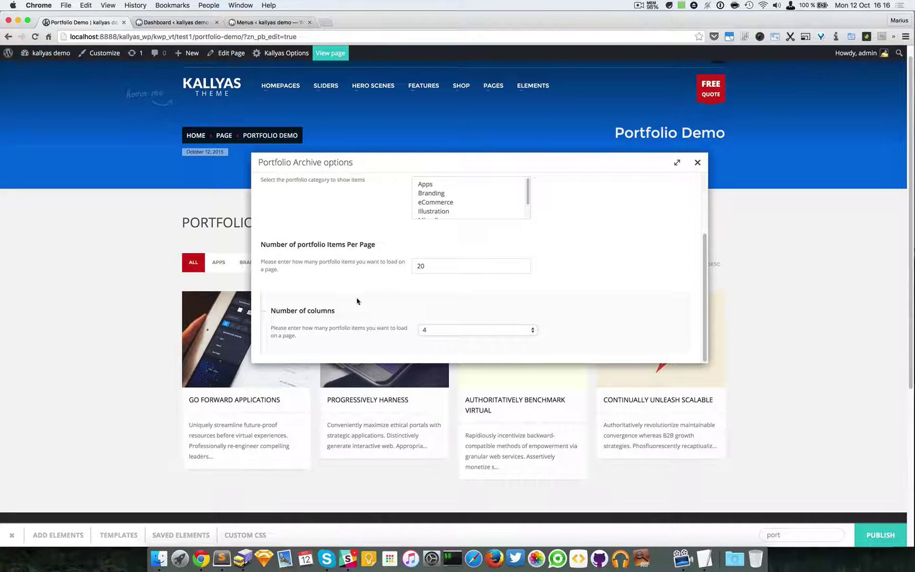
pyautogui.moveTo(432, 163); pyautogui.dragTo(494, 137)
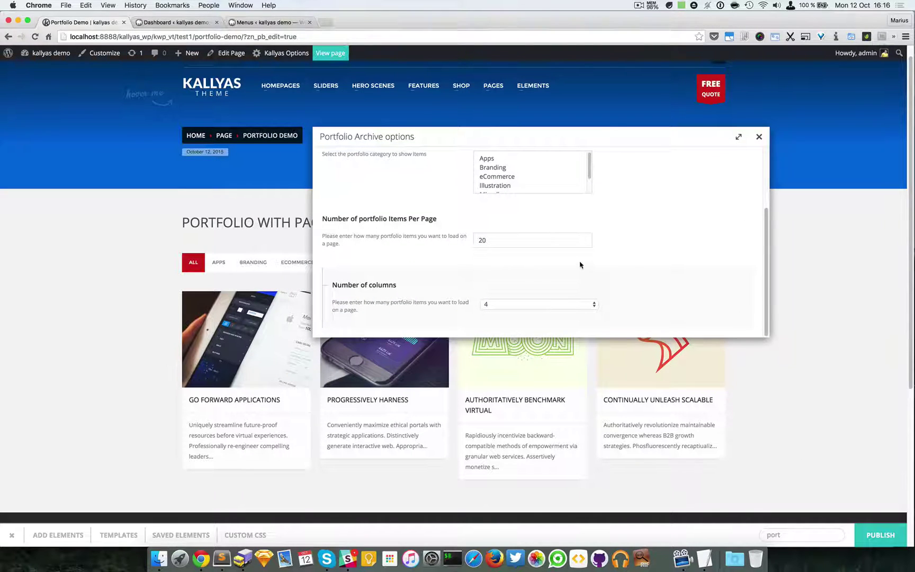
pyautogui.scroll(5, 625, 278)
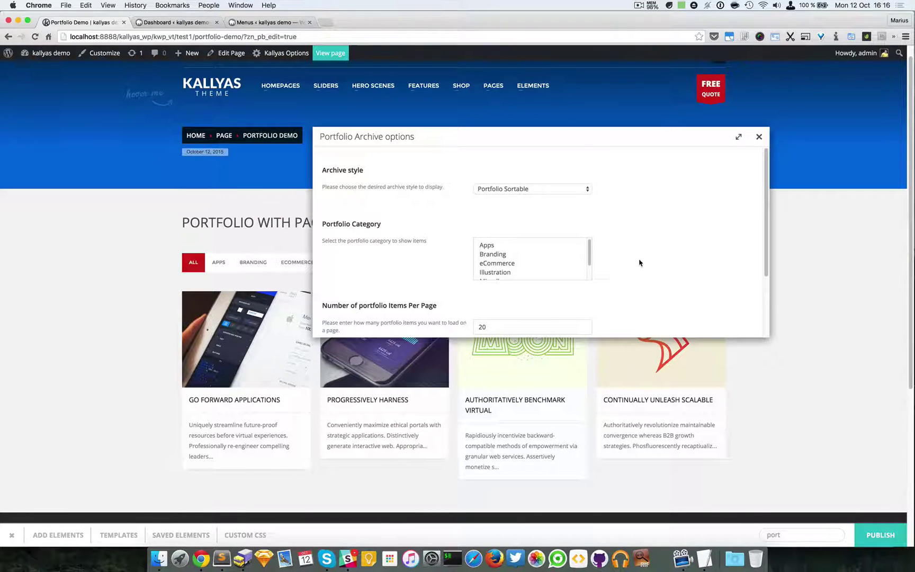
pyautogui.scroll(-3, 636, 236)
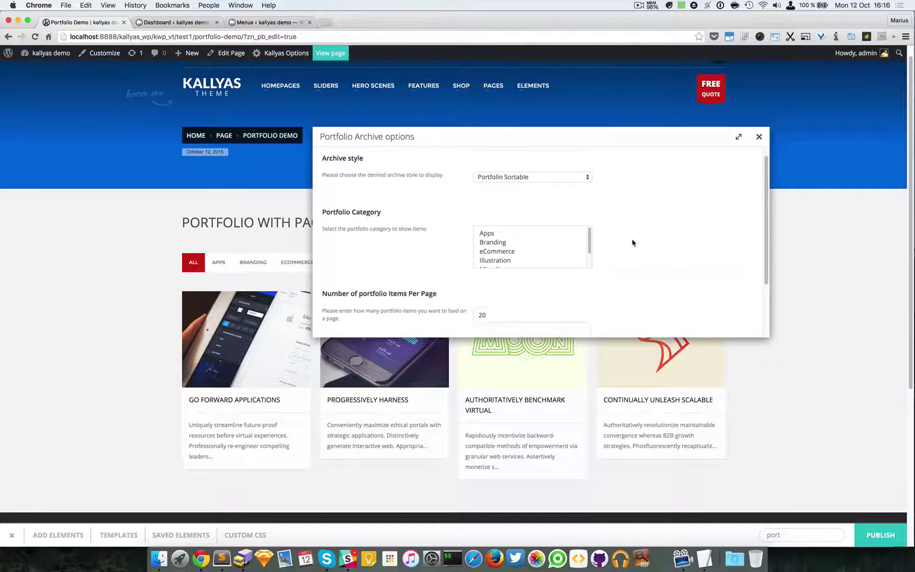
# Apply the Portfolio Archive settings and re-check them without changes
pyautogui.click(757, 137)
pyautogui.scroll(-5, 761, 249)
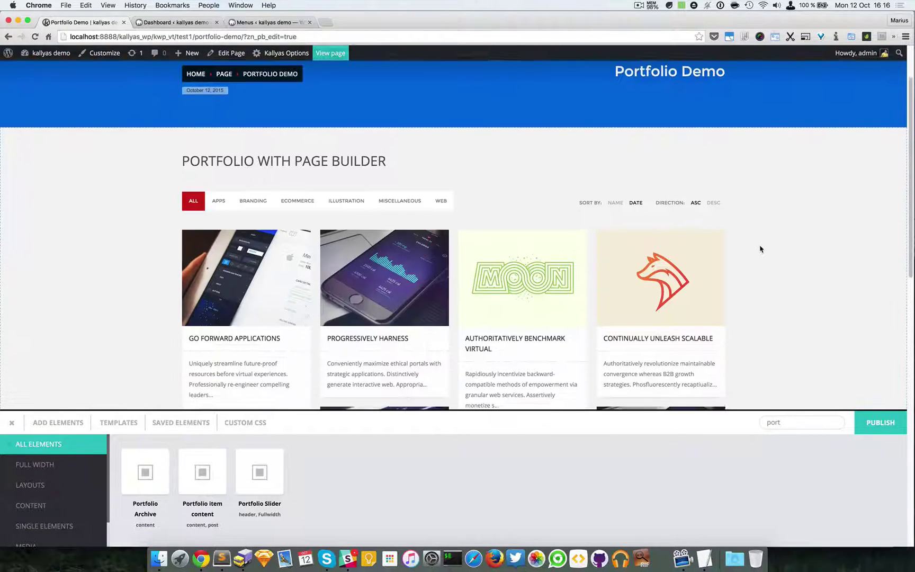
pyautogui.scroll(-5, 523, 254)
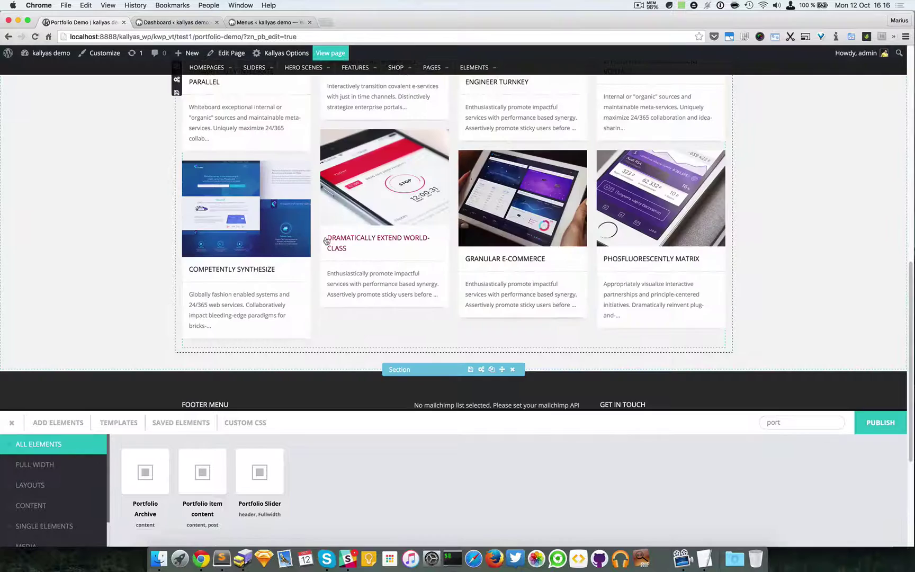
pyautogui.scroll(2, 601, 283)
pyautogui.scroll(10, 601, 283)
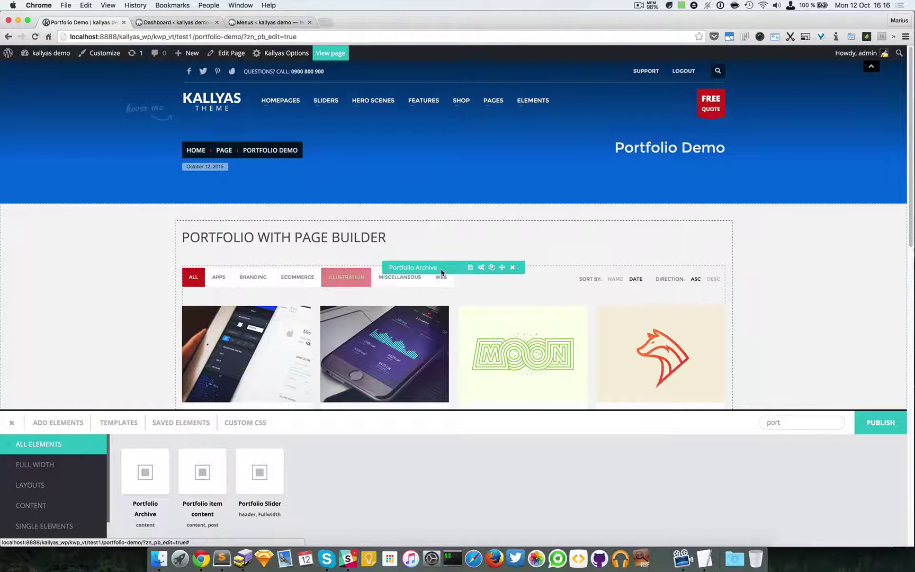
pyautogui.click(482, 268)
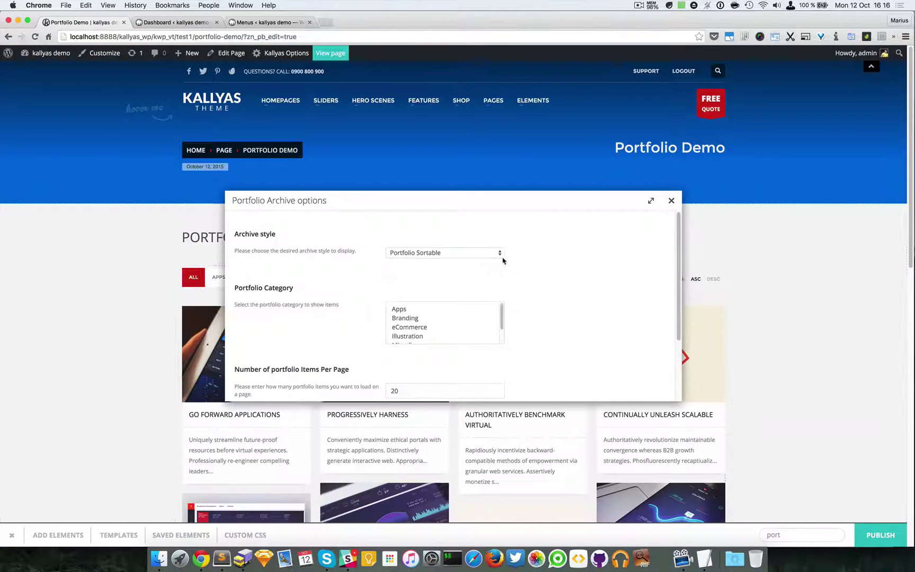
pyautogui.moveTo(534, 213); pyautogui.dragTo(694, 150)
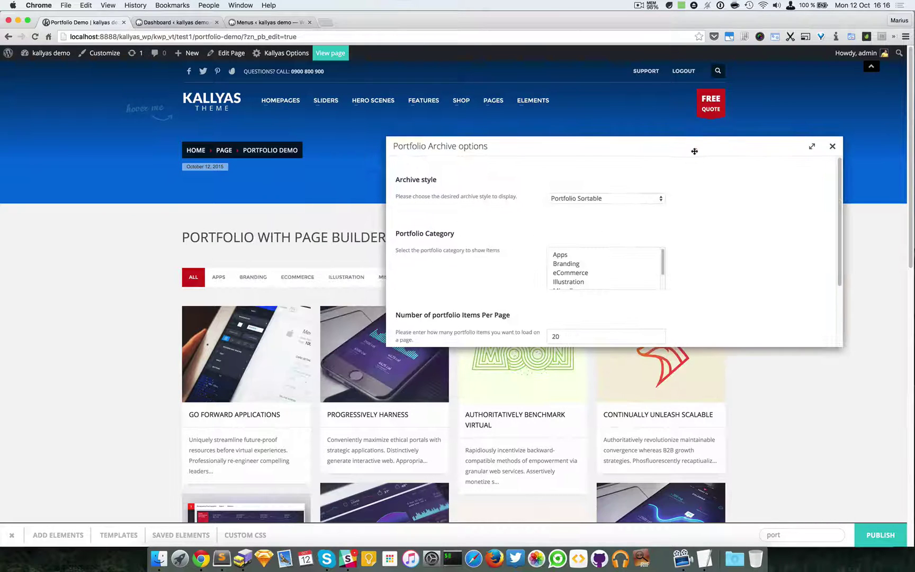
pyautogui.click(832, 146)
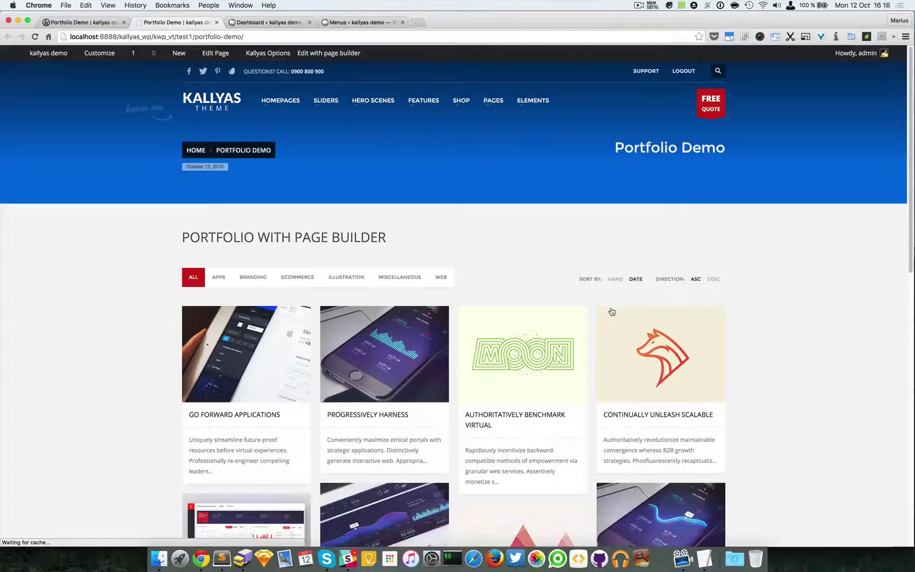
# Return from the live page tab to the builder editing tab
pyautogui.scroll(-15, 728, 244)
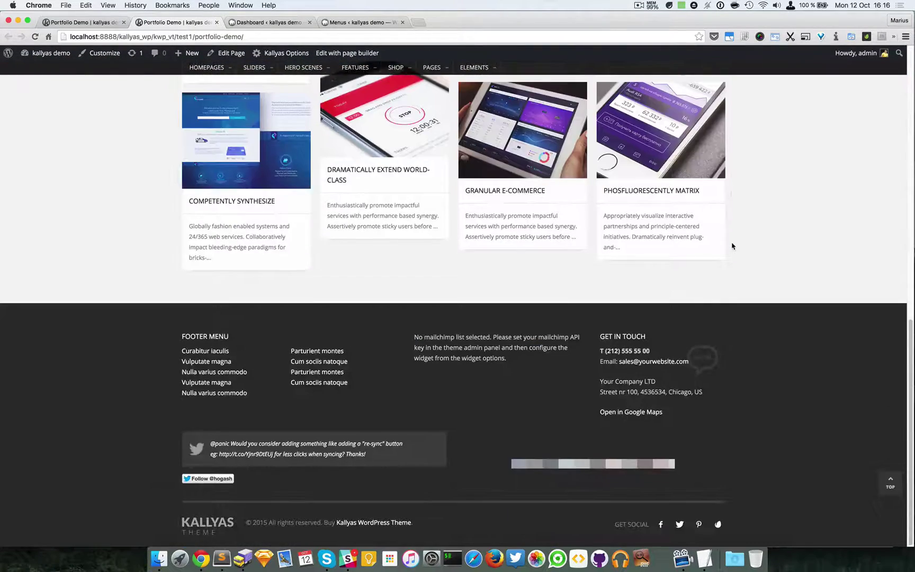
pyautogui.scroll(15, 733, 246)
pyautogui.moveTo(230, 105)
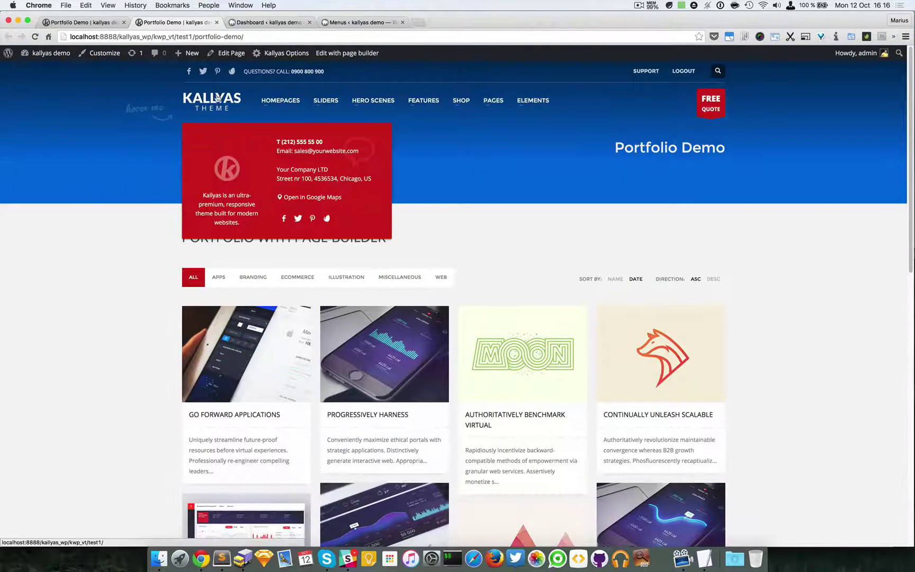
pyautogui.press('super+alt+Left')
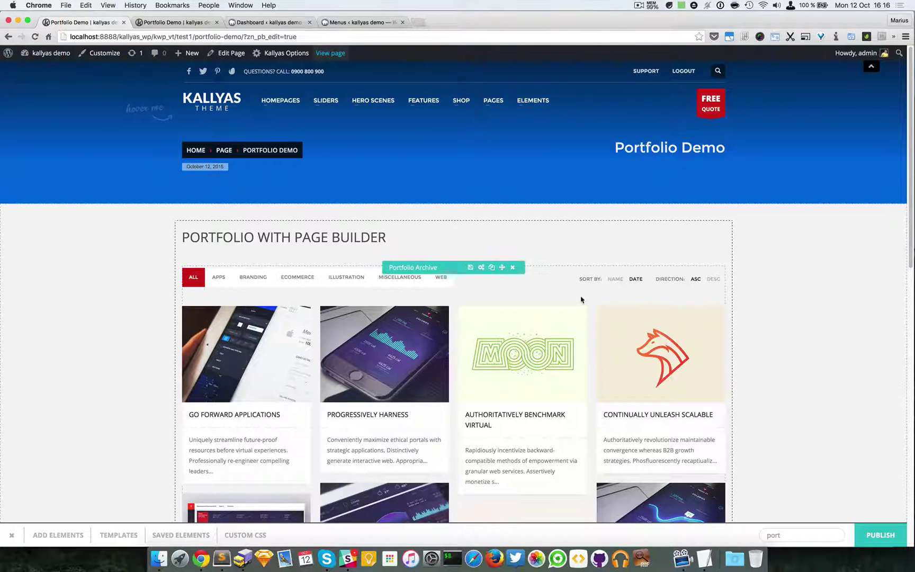
# Change the Portfolio Archive style to Portfolio Category
pyautogui.click(482, 268)
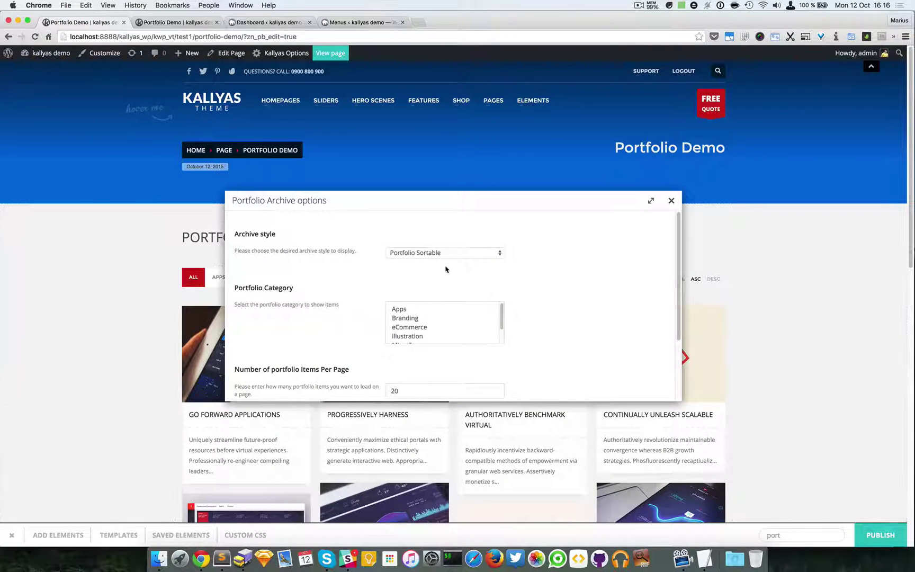
pyautogui.click(448, 252)
pyautogui.click(449, 241)
pyautogui.scroll(-4, 614, 275)
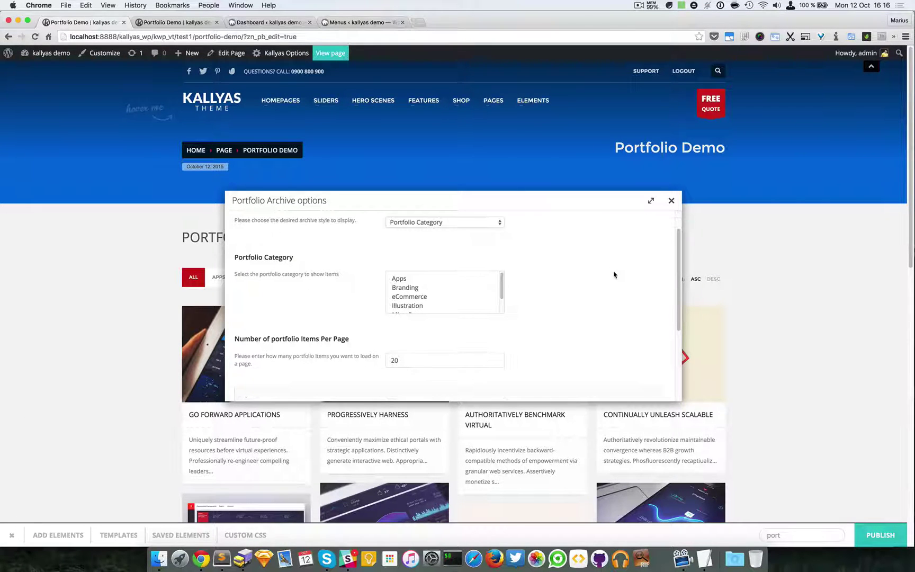
pyautogui.scroll(-3, 641, 278)
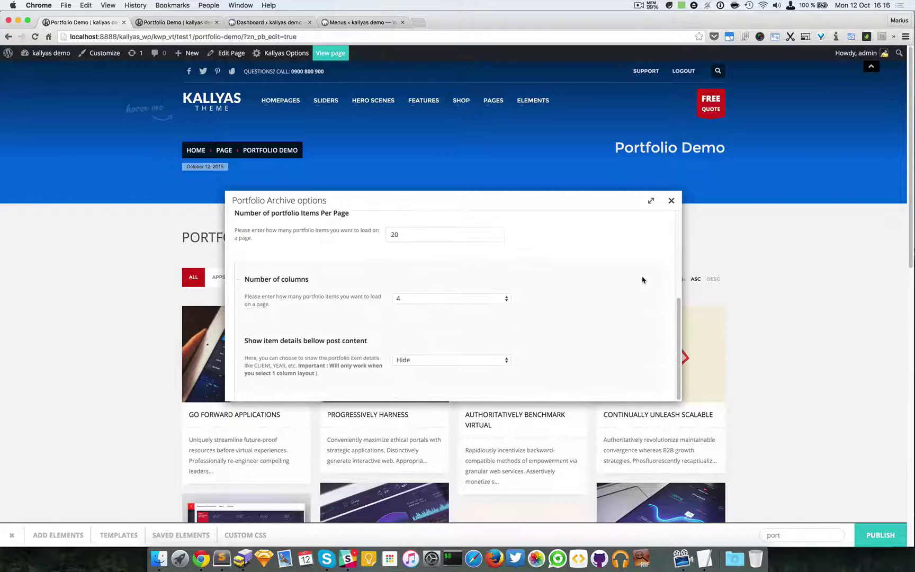
pyautogui.click(671, 200)
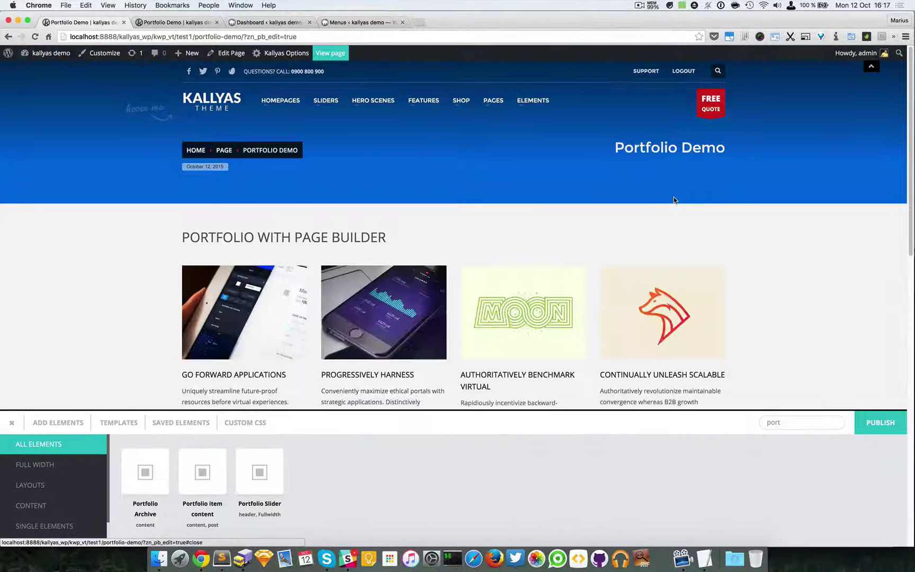
# Collapse the Add Elements panel to view the 4-column portfolio grid
pyautogui.scroll(-2, 736, 231)
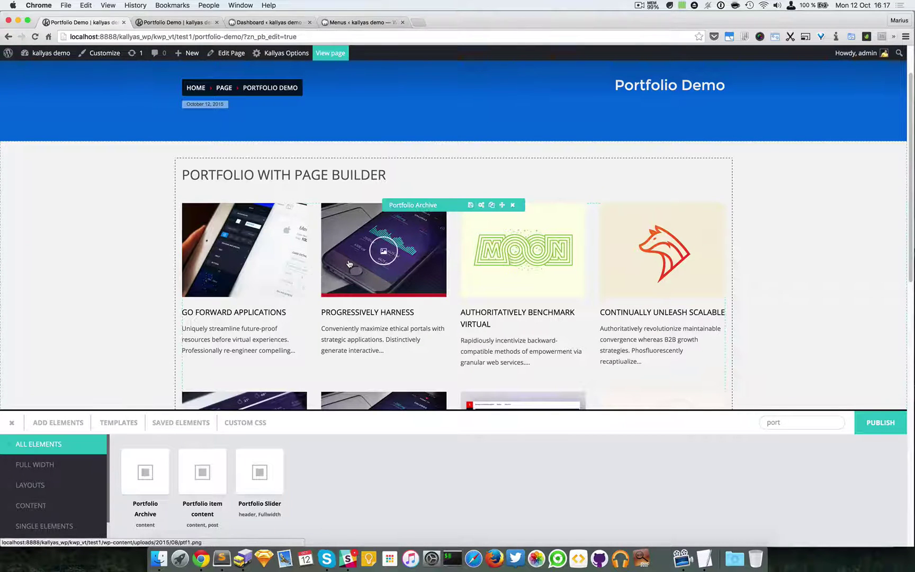
pyautogui.scroll(-1, 349, 264)
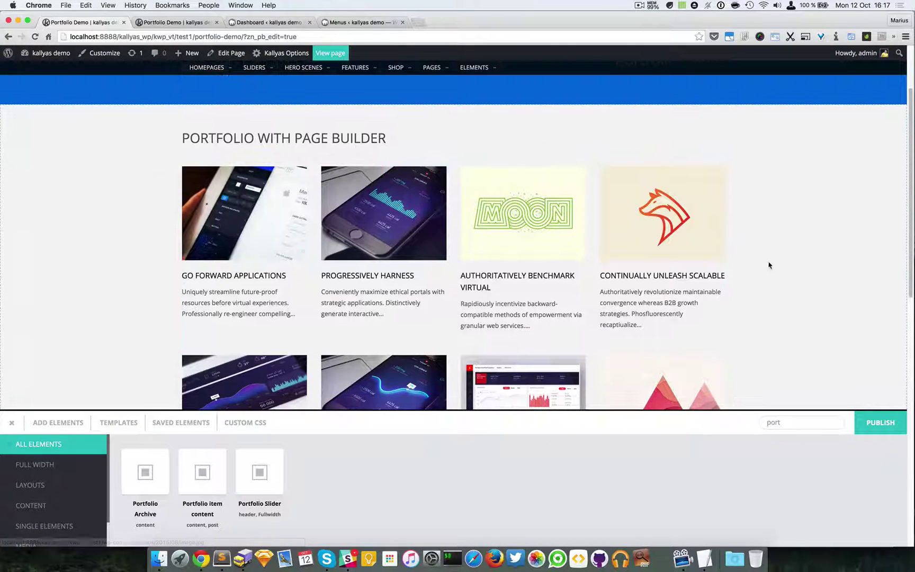
pyautogui.scroll(-2, 748, 243)
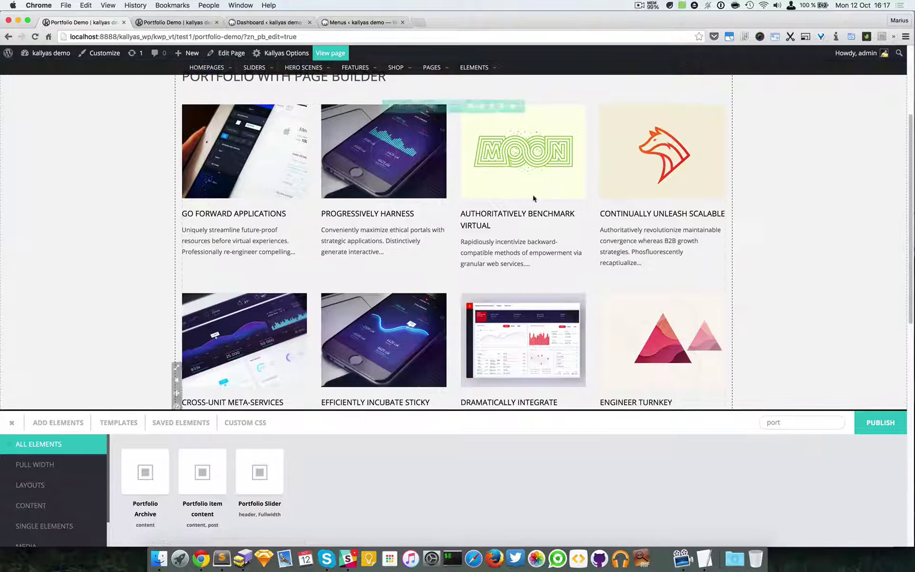
pyautogui.click(11, 422)
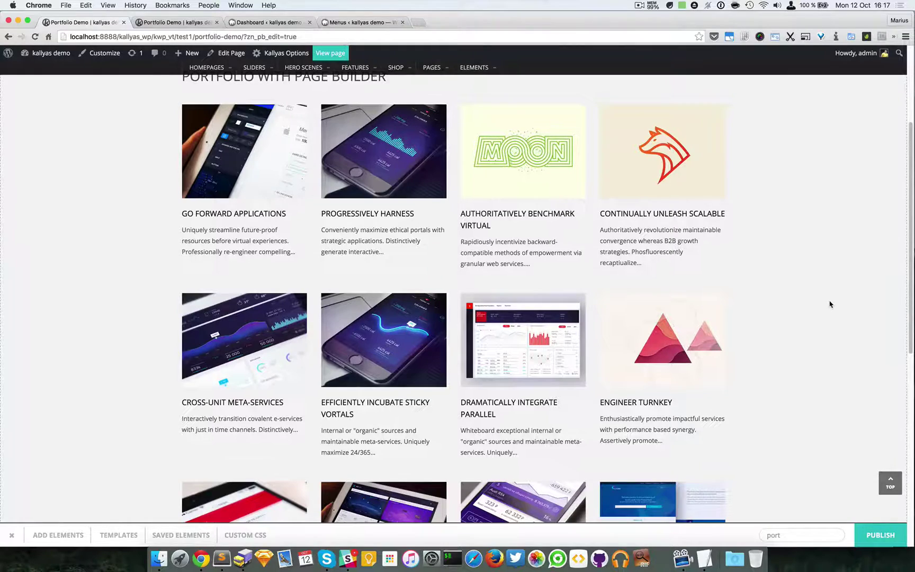
pyautogui.scroll(-4, 829, 303)
pyautogui.scroll(6, 830, 303)
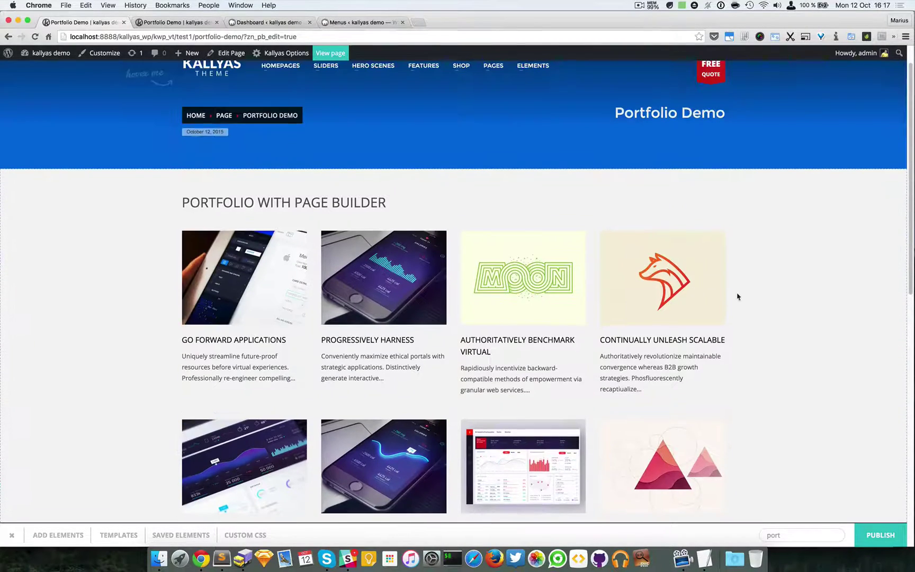
# Switch the archive to Portfolio Carousel Layout, Classic frame, 5 items per page
pyautogui.click(480, 234)
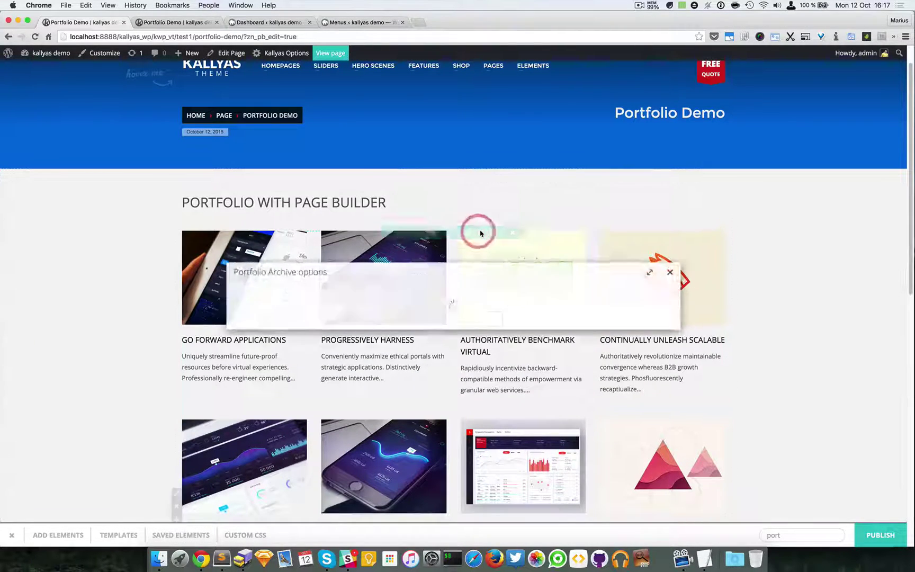
pyautogui.click(433, 251)
pyautogui.click(443, 270)
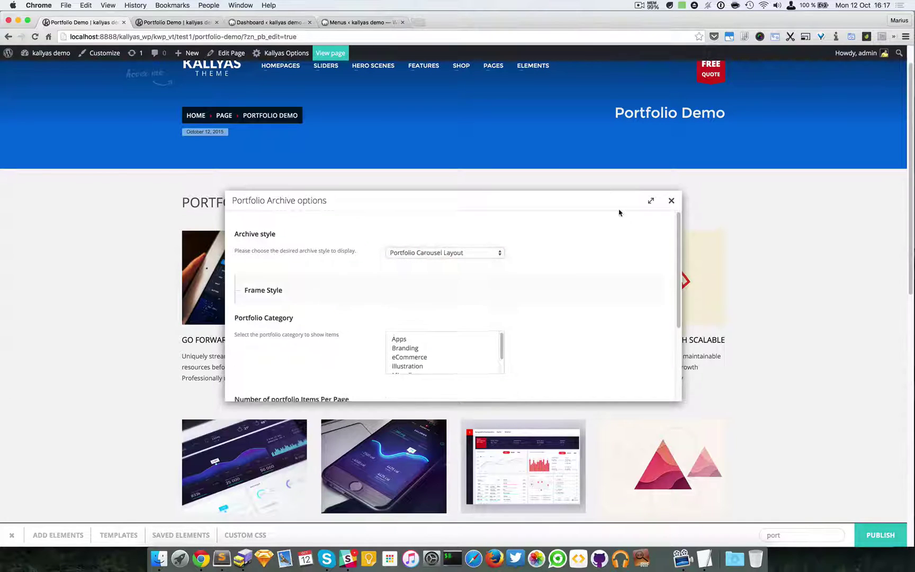
pyautogui.scroll(-3, 608, 266)
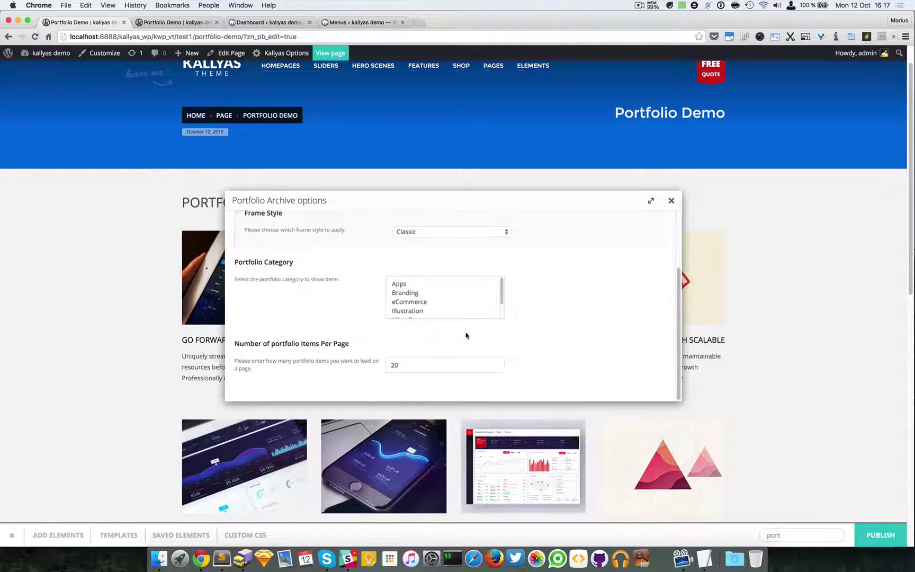
pyautogui.doubleClick(411, 364)
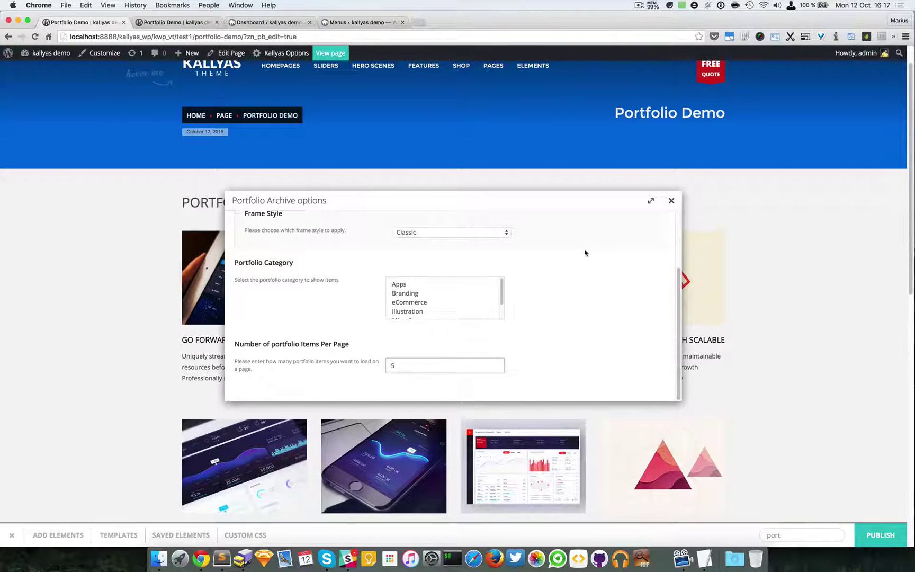
pyautogui.scroll(3, 584, 253)
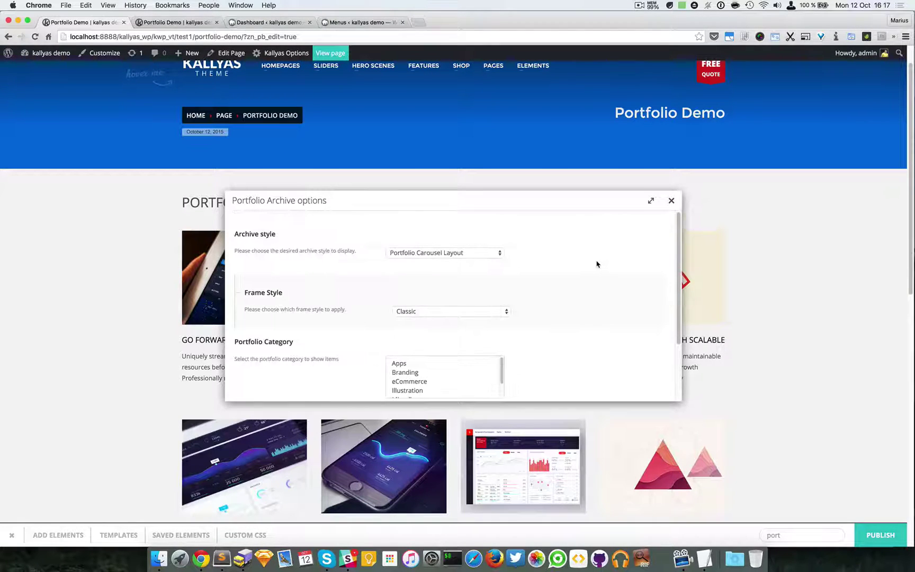
# Apply the carousel layout and browse the carousel's project images
pyautogui.click(671, 200)
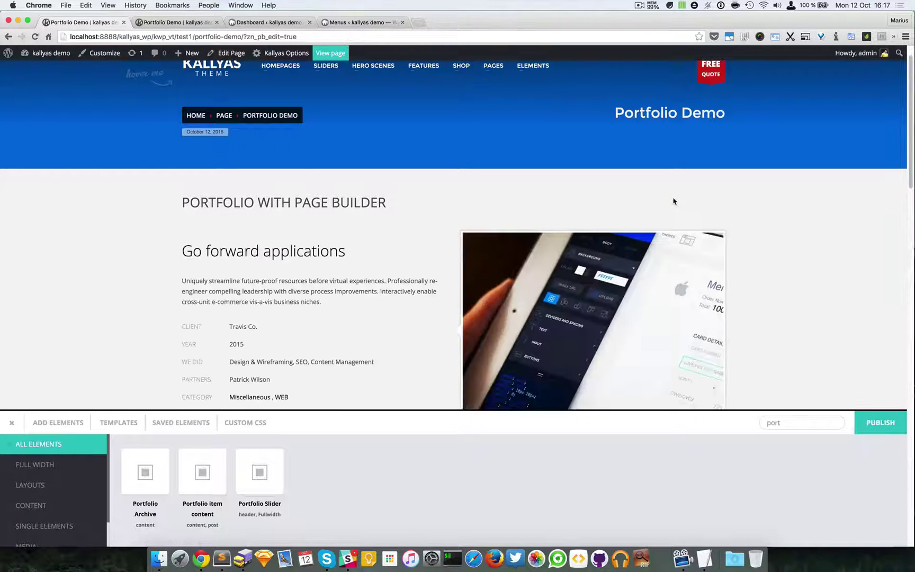
pyautogui.scroll(-3, 434, 244)
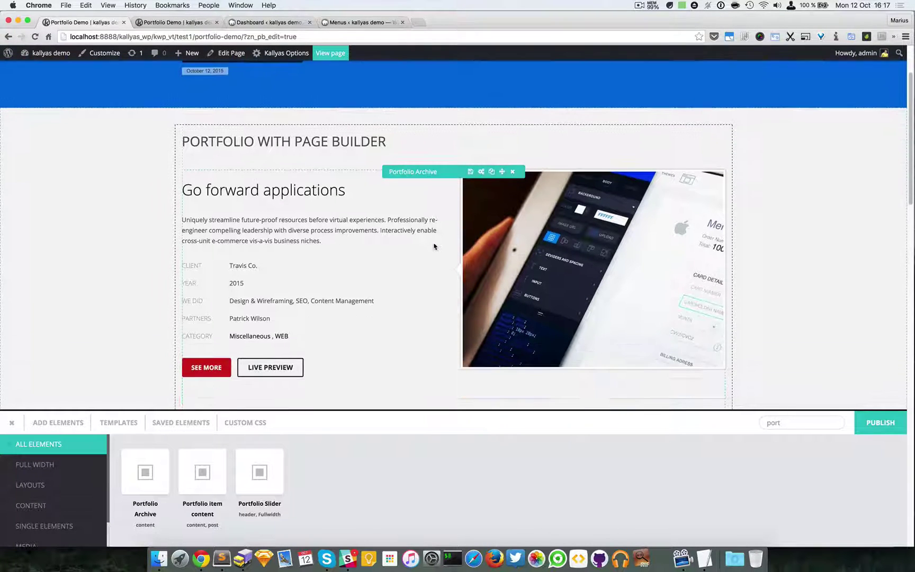
pyautogui.click(709, 240)
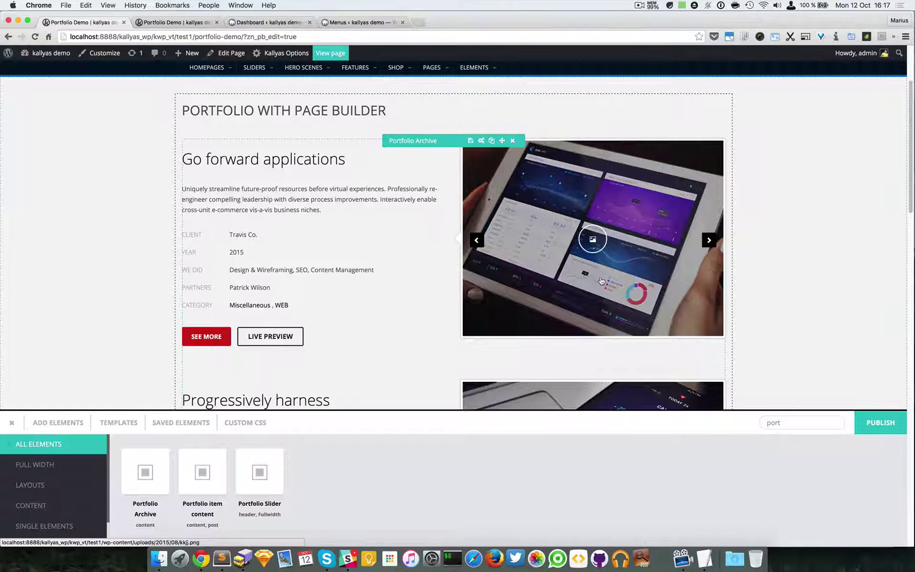
pyautogui.scroll(-12, 613, 210)
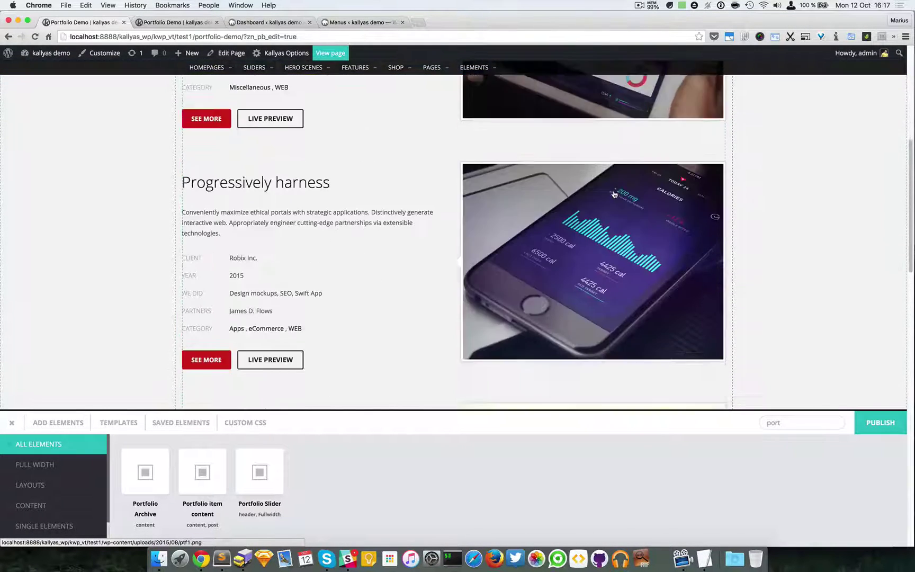
pyautogui.scroll(-10, 633, 199)
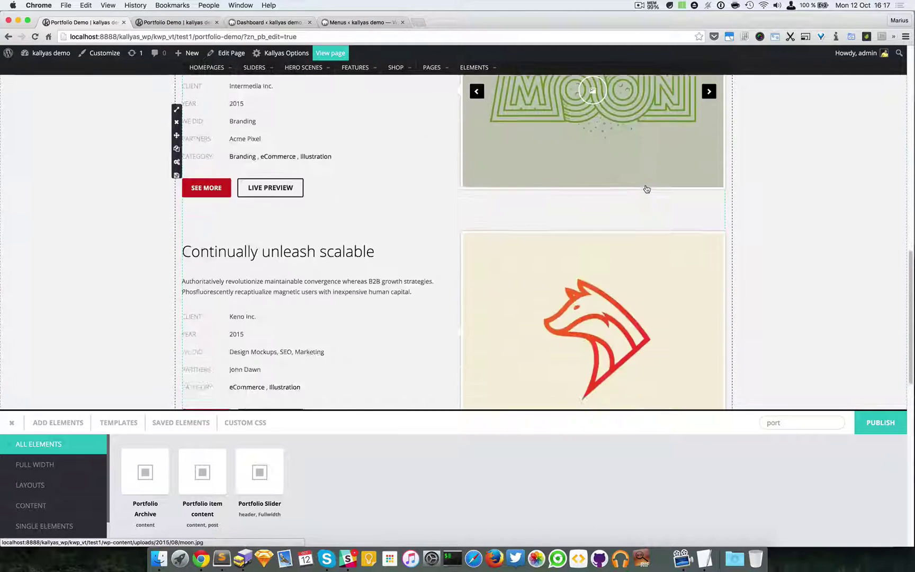
pyautogui.moveTo(491, 233)
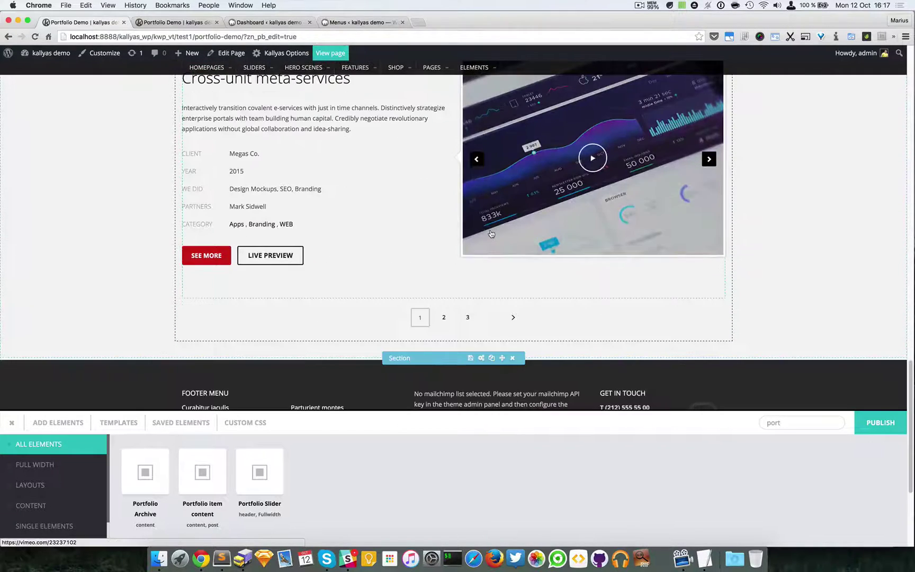
pyautogui.scroll(1, 502, 238)
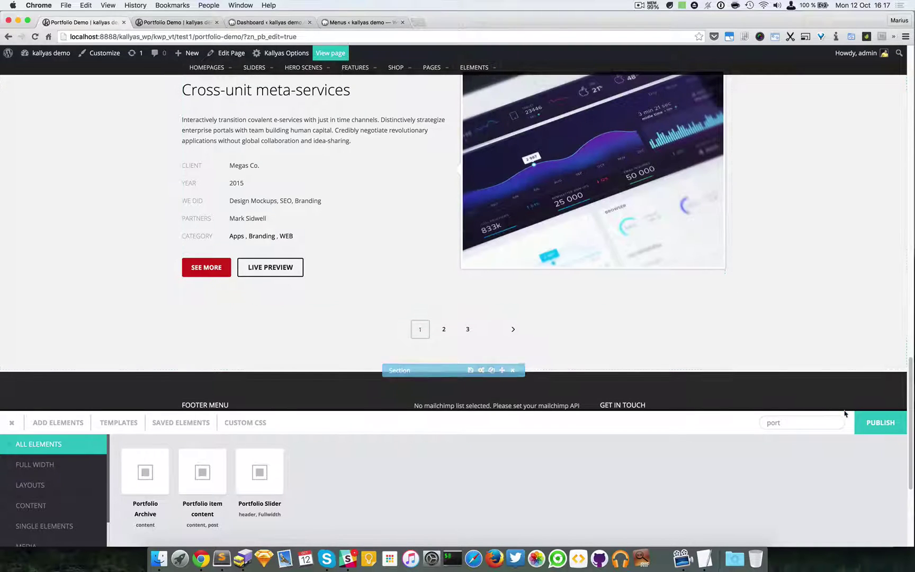
# Publish the page changes and reopen the Portfolio Archive options for review
pyautogui.click(868, 433)
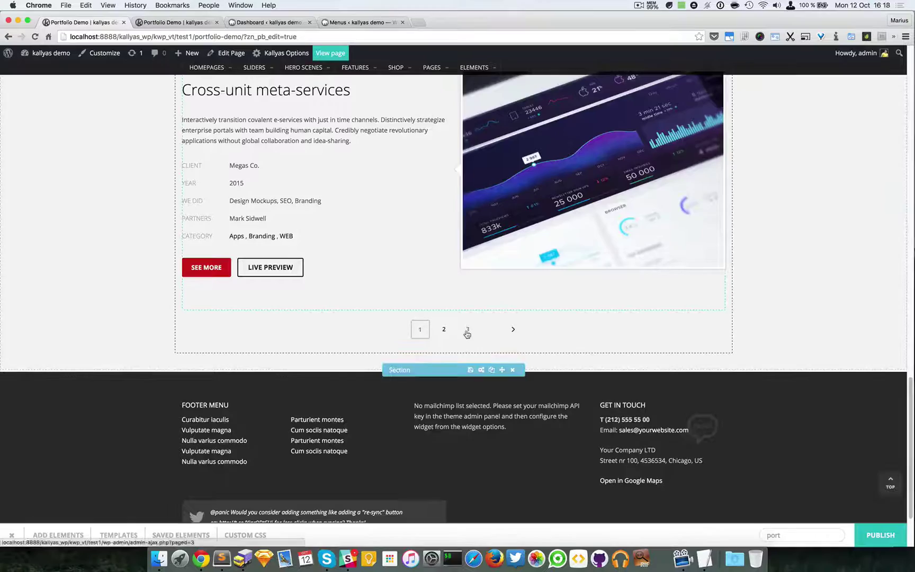
pyautogui.scroll(10, 425, 336)
pyautogui.scroll(18, 424, 337)
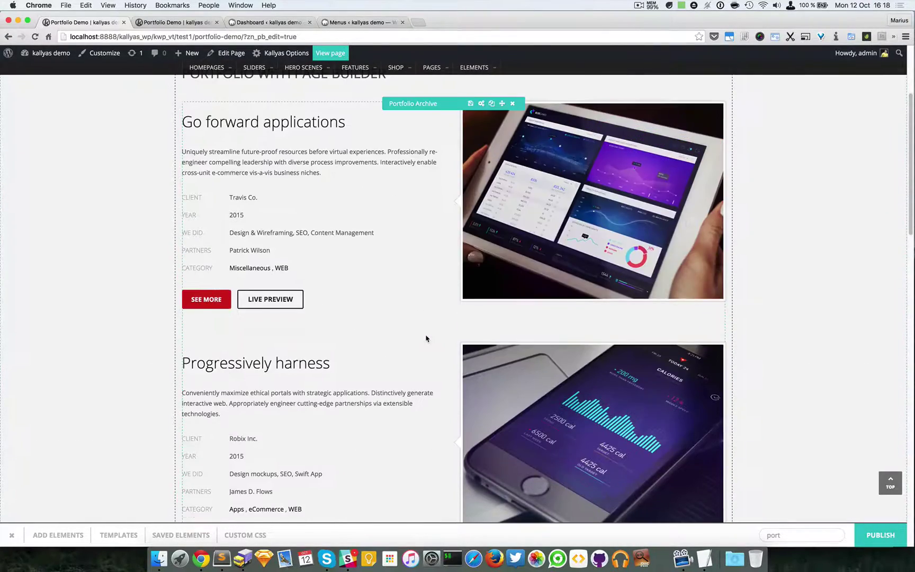
pyautogui.scroll(-3, 345, 328)
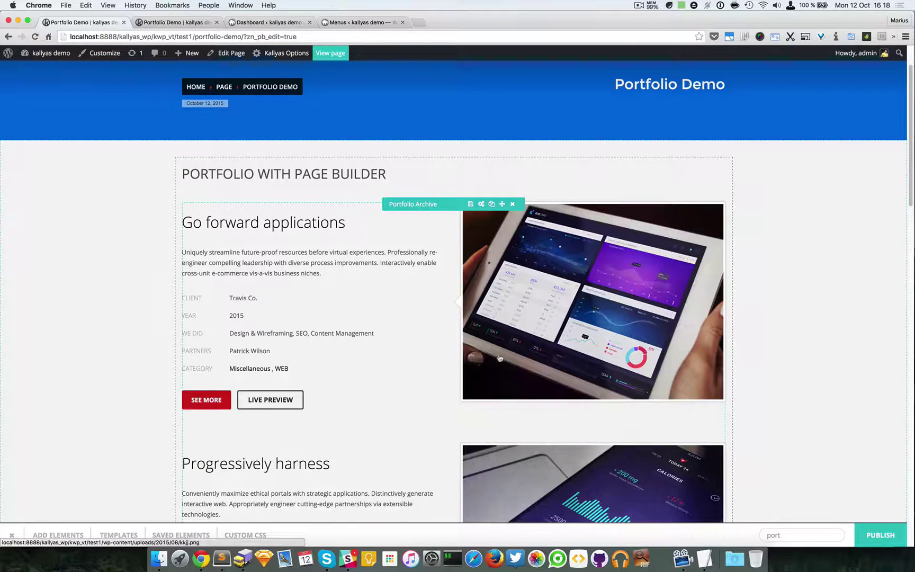
pyautogui.scroll(3, 379, 324)
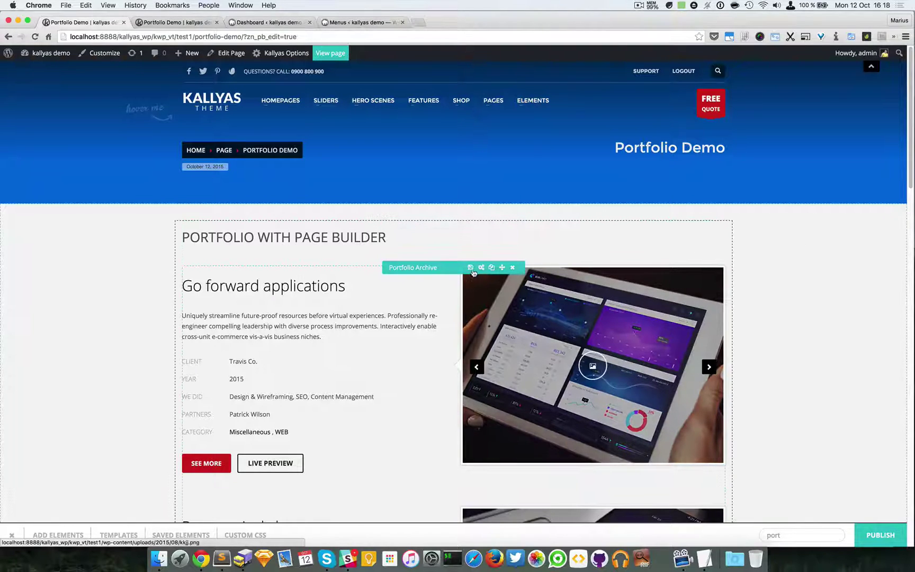
pyautogui.click(481, 267)
pyautogui.scroll(-3, 572, 313)
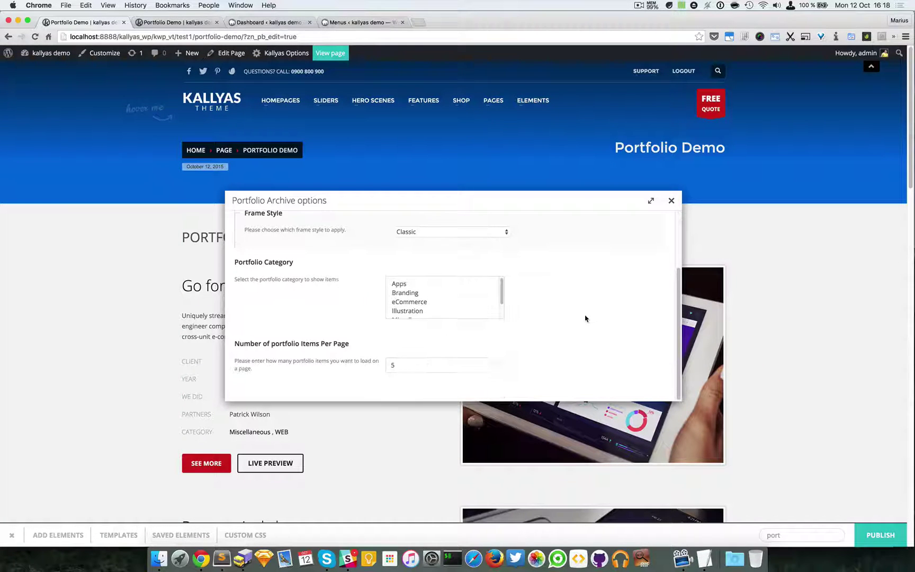
pyautogui.scroll(2, 585, 318)
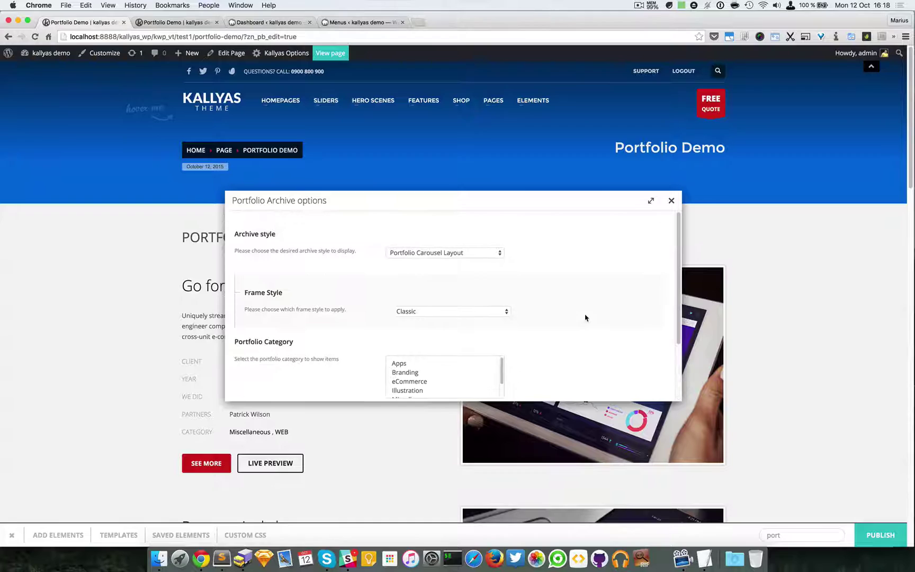
# Close the Portfolio Archive settings
pyautogui.click(671, 200)
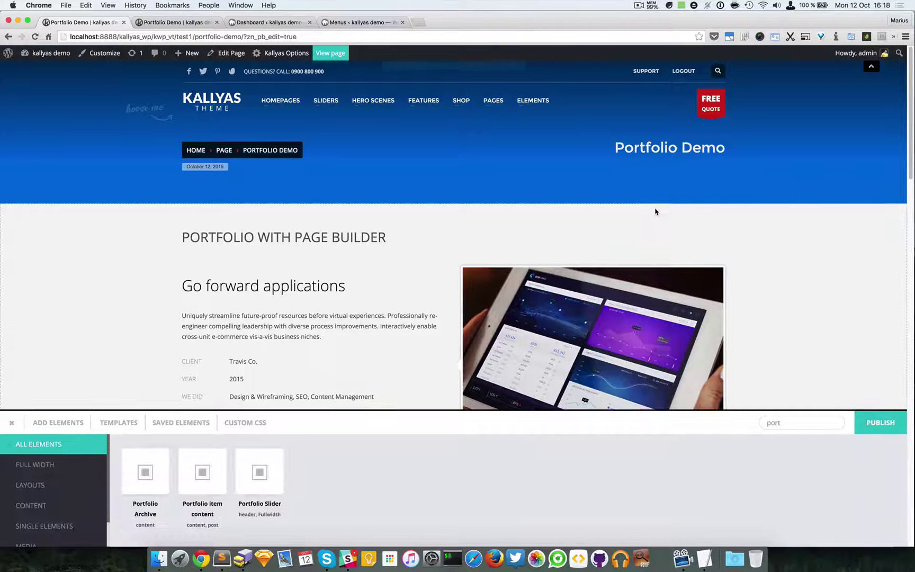
pyautogui.scroll(-1, 668, 209)
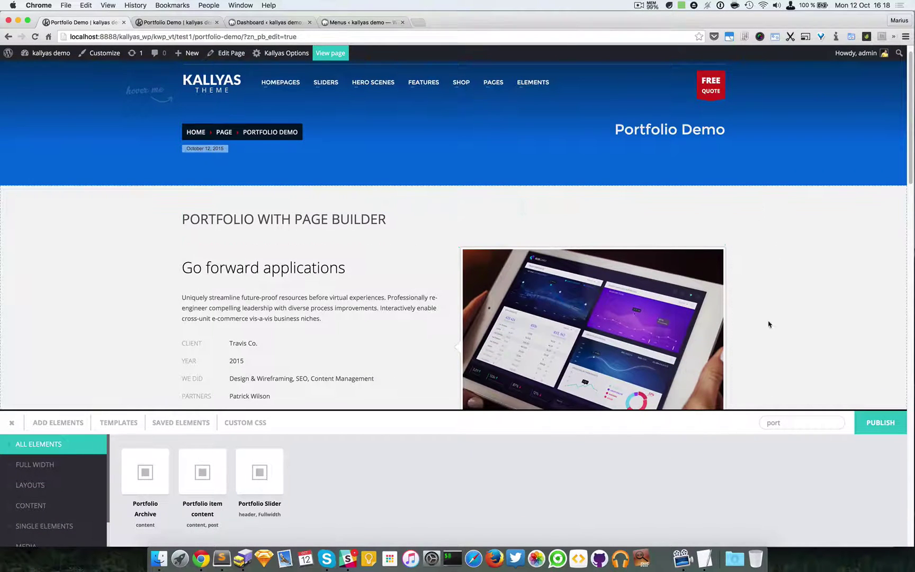
pyautogui.moveTo(417, 336)
# Copy the live Portfolio Demo page's URL from the second tab
pyautogui.click(194, 24)
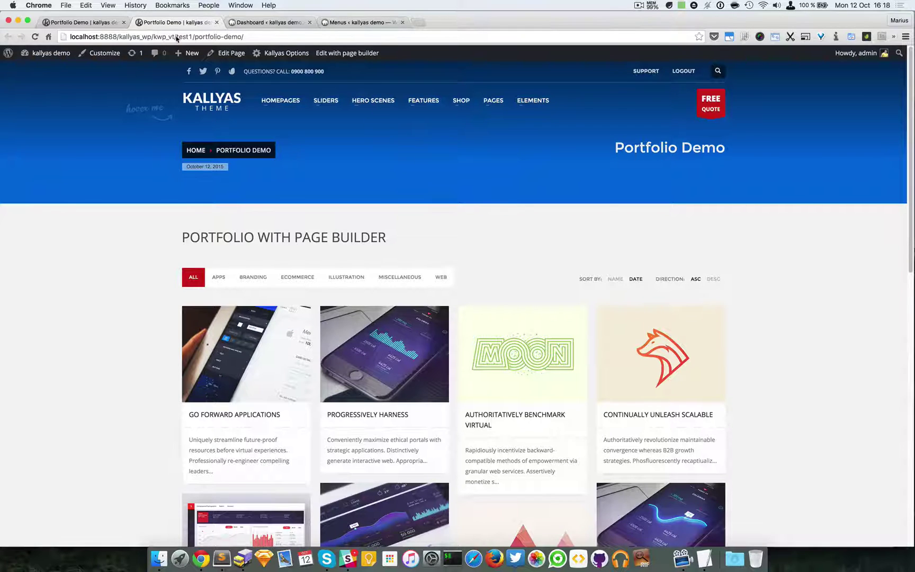
pyautogui.click(205, 36)
pyautogui.rightClick(206, 36)
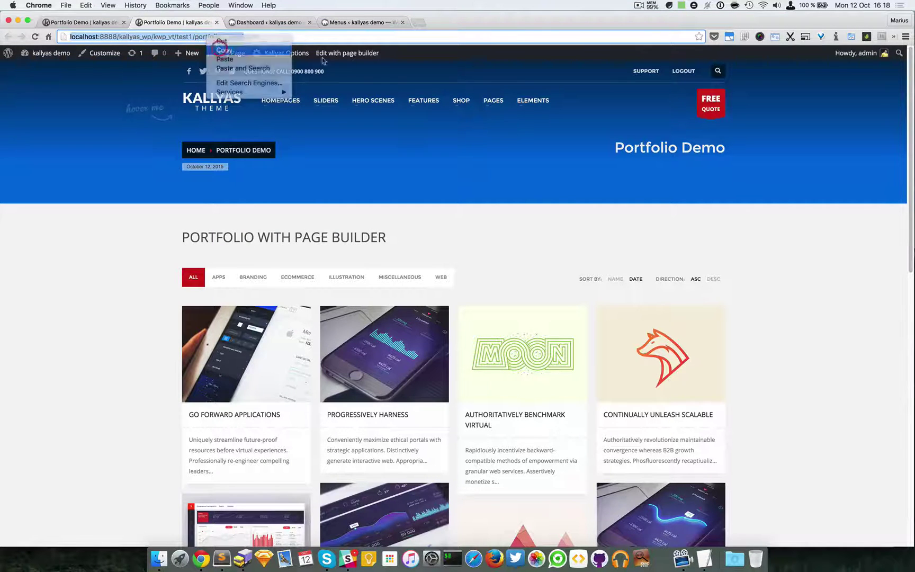
pyautogui.click(222, 54)
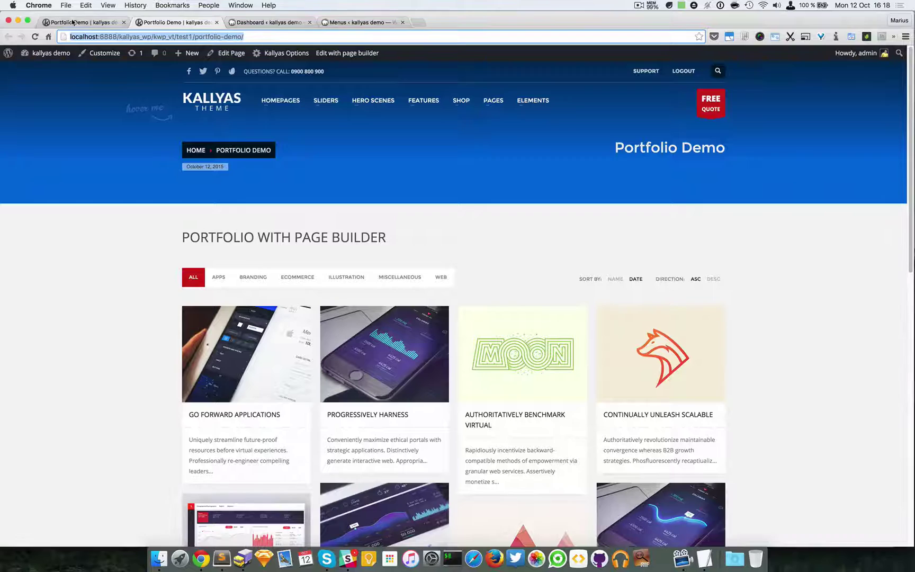
# Go from the WordPress dashboard to the Appearance > Menus editing screen
pyautogui.click(268, 23)
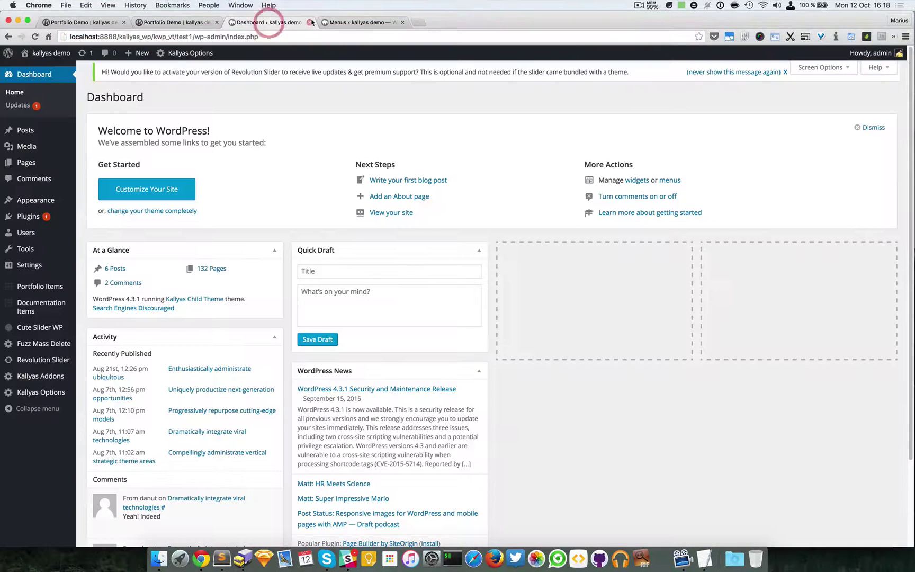
pyautogui.click(335, 22)
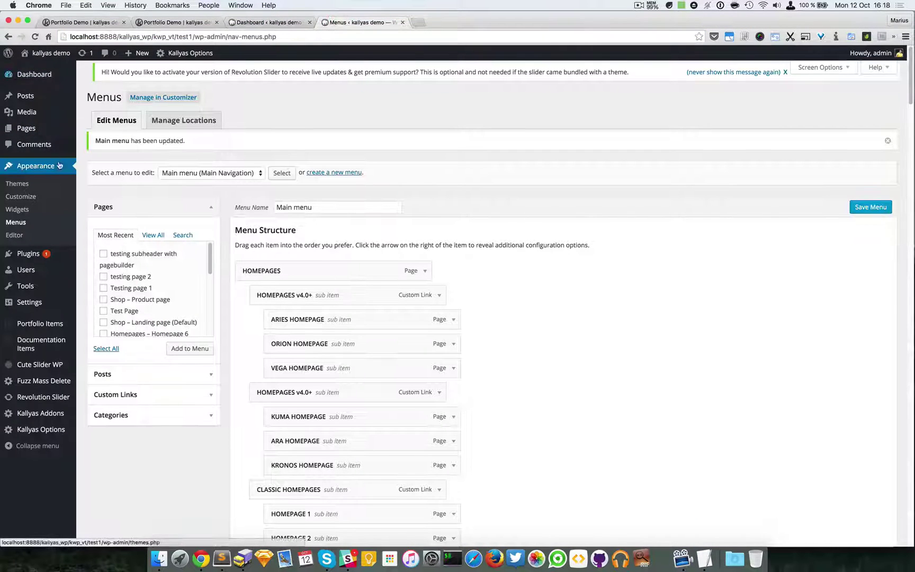
pyautogui.click(16, 222)
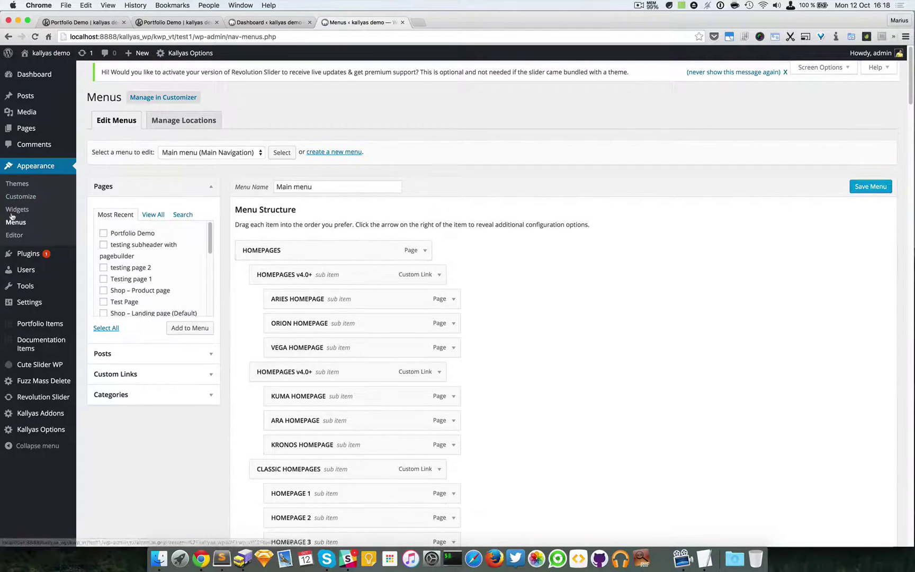
# Add the Portfolio Demo page to the Main menu, save it, and return to the live page
pyautogui.click(118, 234)
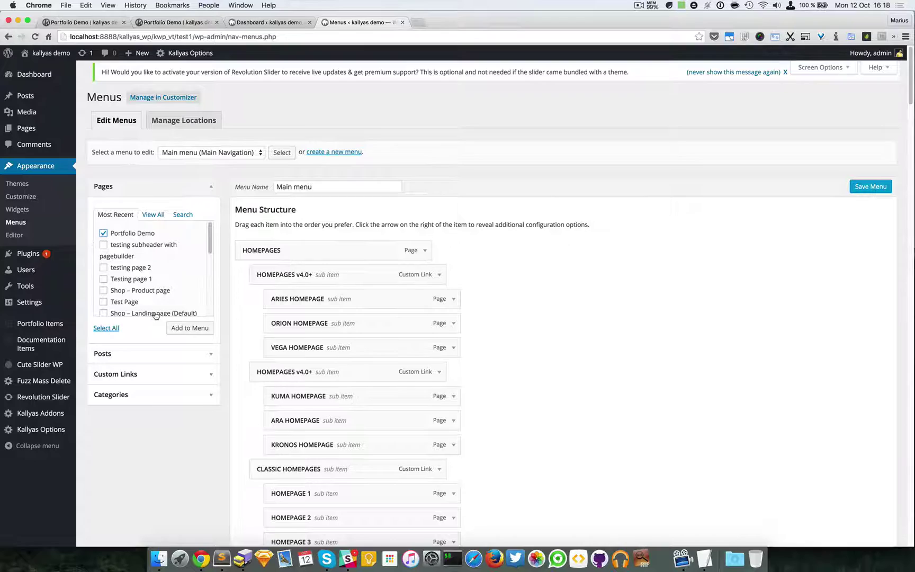
pyautogui.click(197, 329)
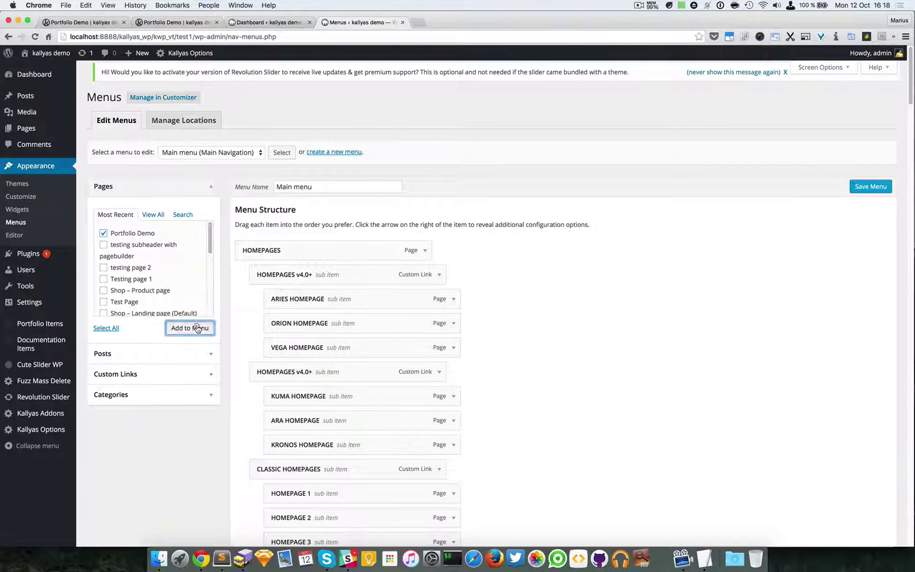
pyautogui.scroll(-20, 671, 313)
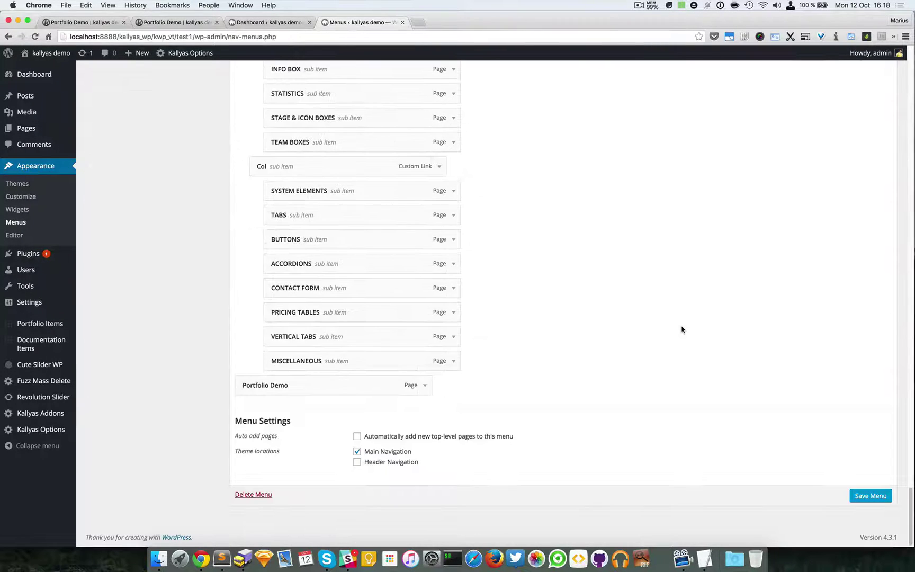
pyautogui.click(871, 496)
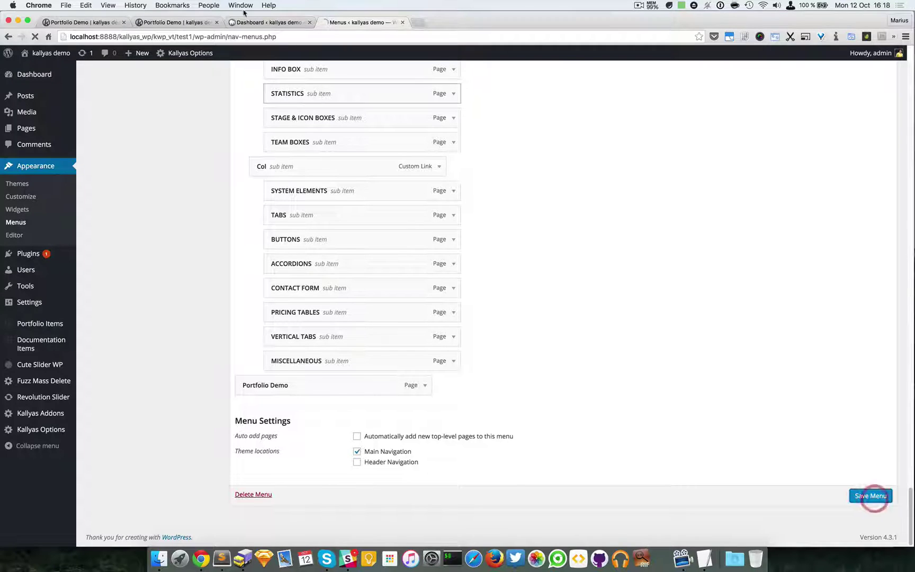
pyautogui.click(161, 22)
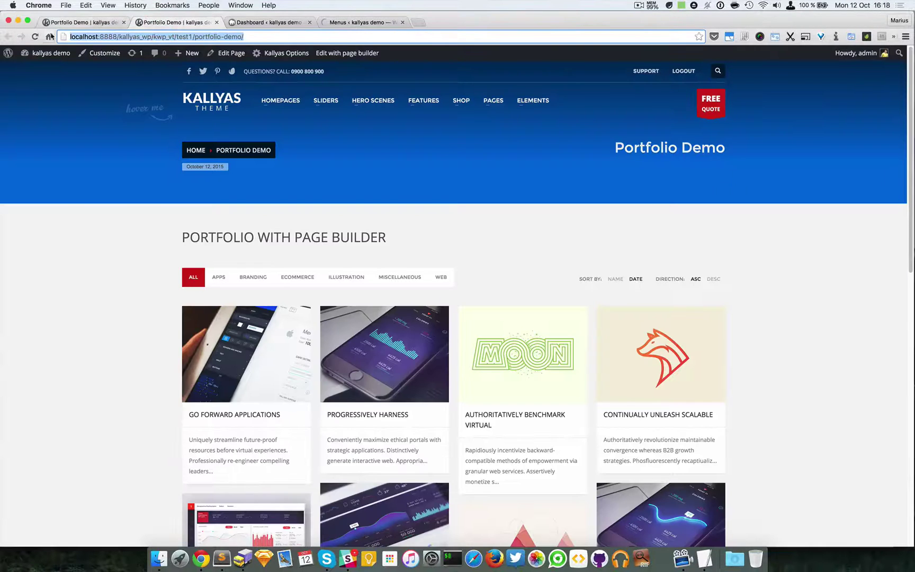
# Reload the live Portfolio Demo page to verify the new menu item, then return to the builder
pyautogui.click(36, 37)
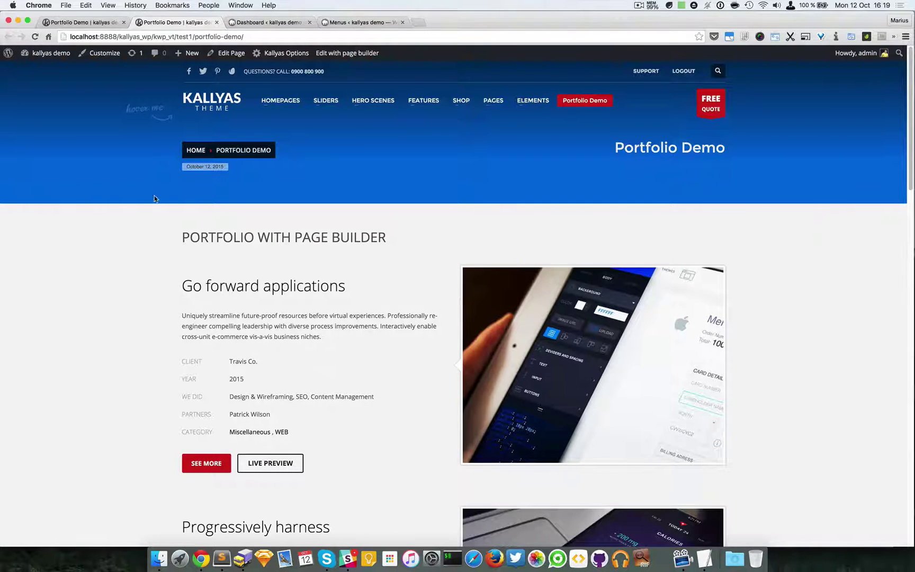
pyautogui.click(99, 22)
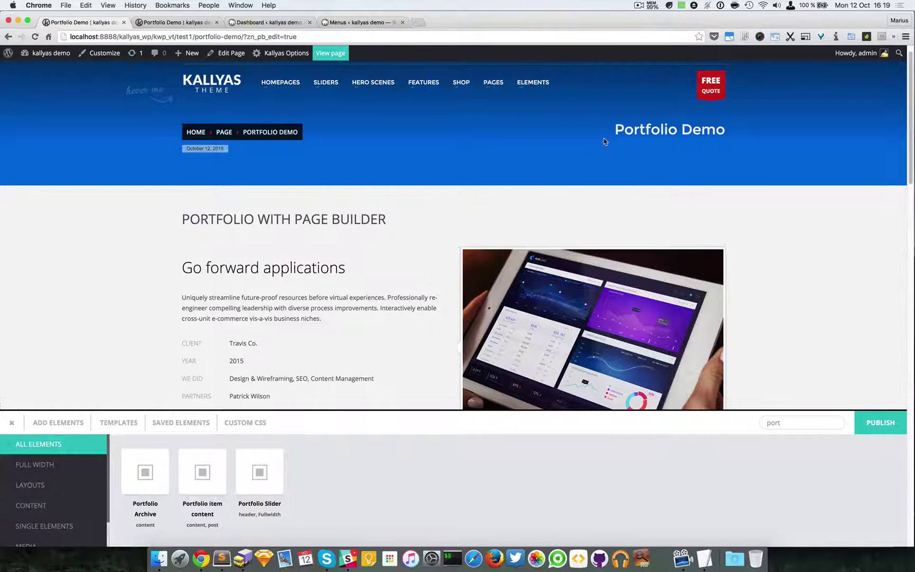
pyautogui.scroll(1, 628, 131)
pyautogui.scroll(-15, 781, 166)
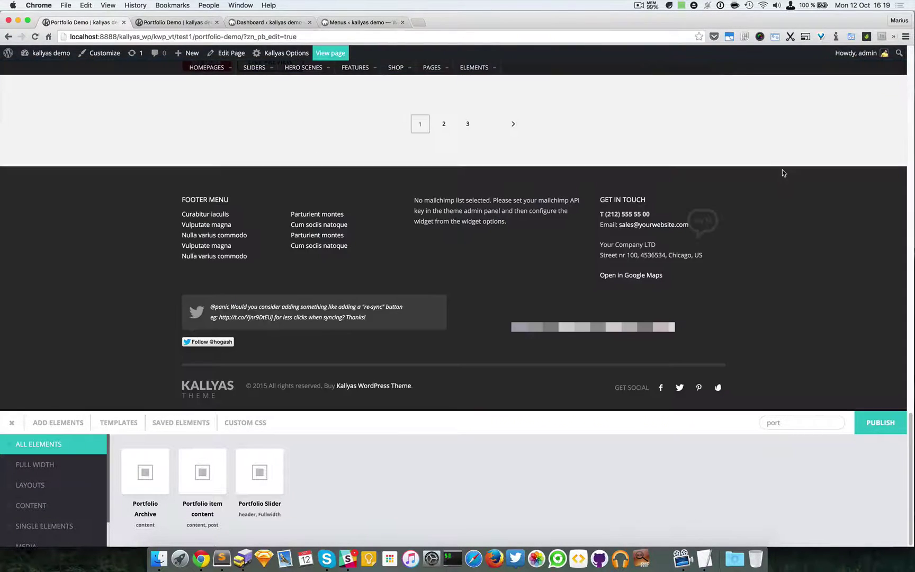
pyautogui.scroll(2, 783, 175)
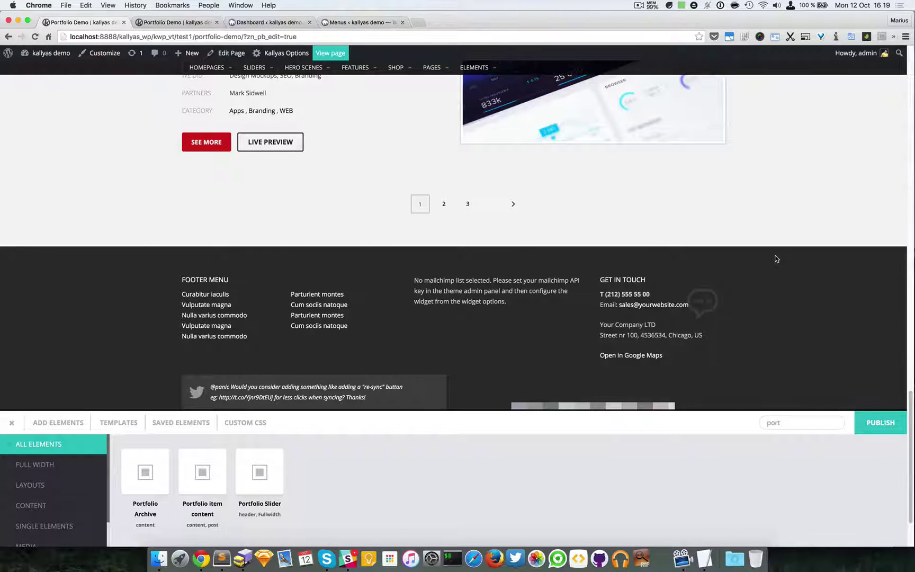
pyautogui.scroll(15, 738, 248)
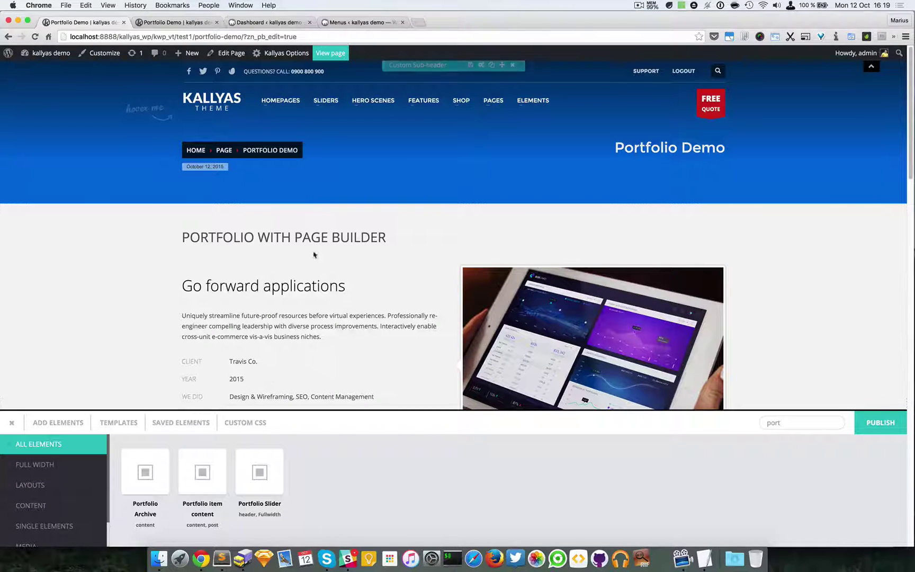
pyautogui.click(130, 427)
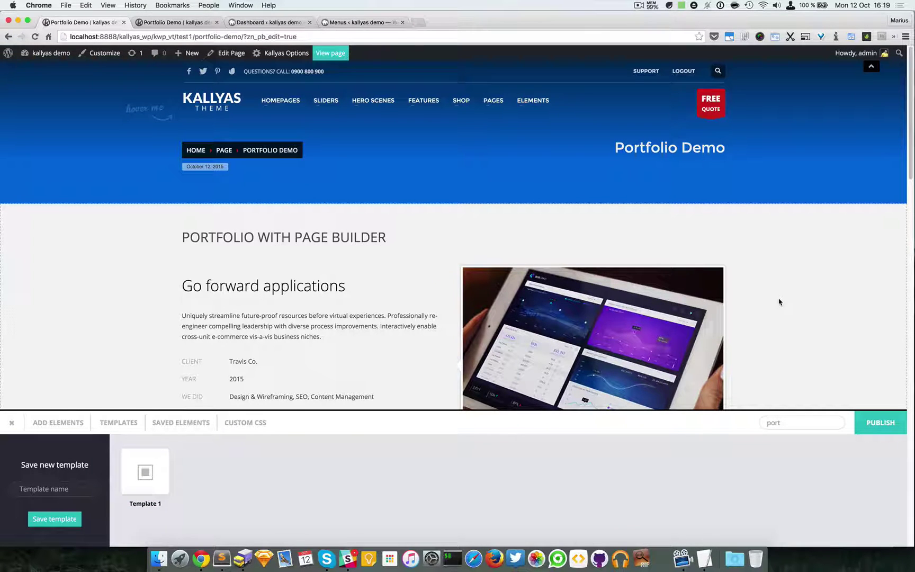
pyautogui.moveTo(505, 126)
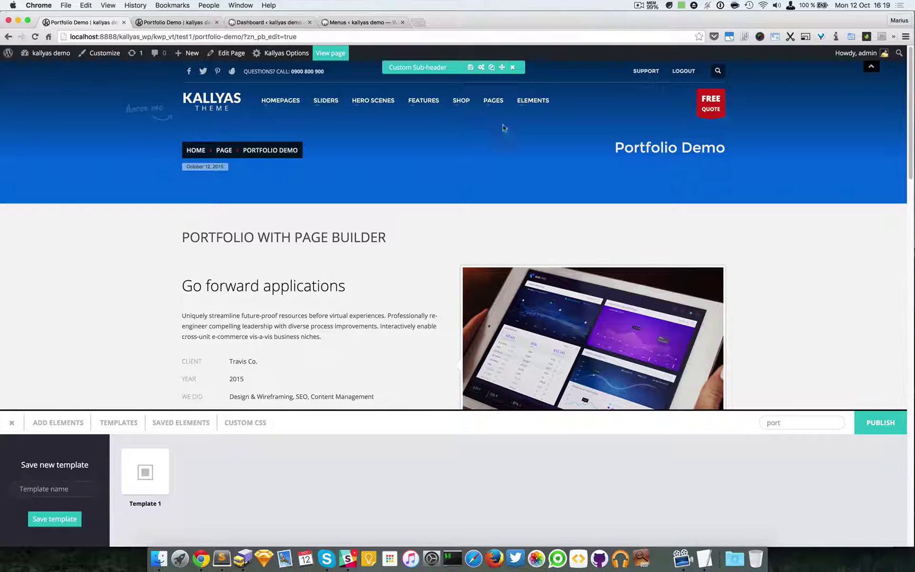
pyautogui.moveTo(389, 262)
pyautogui.moveTo(193, 56)
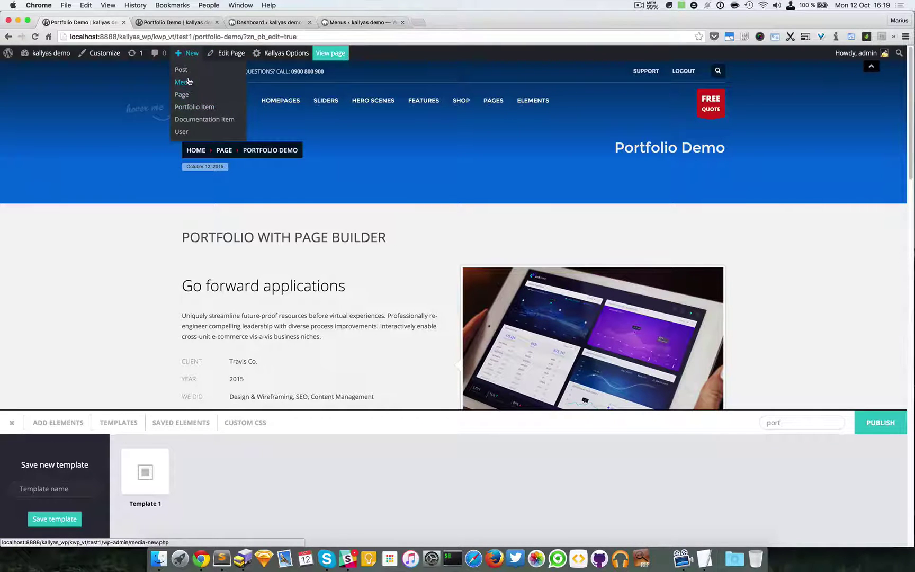
# Open a blank Add New Page screen, then head to Pages > Portfolio Item on the live site
pyautogui.click(190, 97)
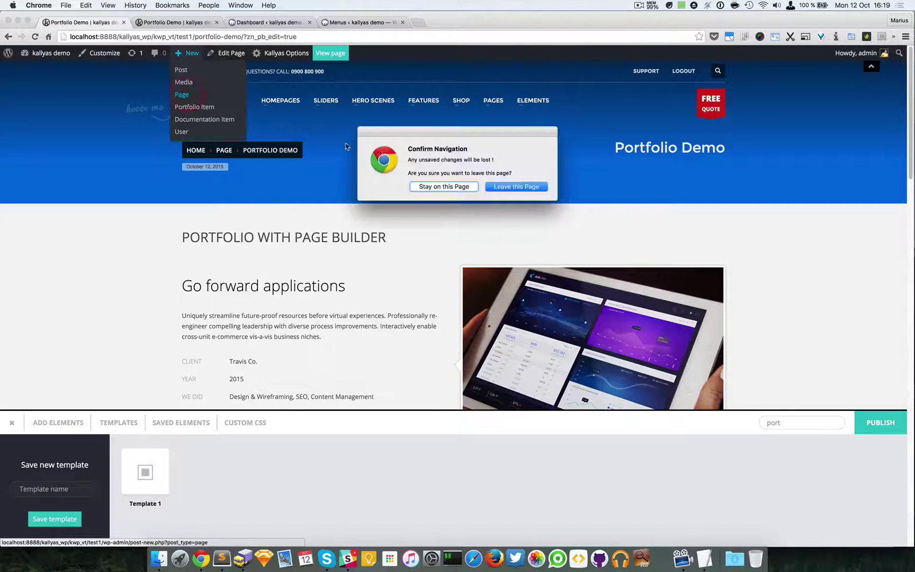
pyautogui.click(518, 188)
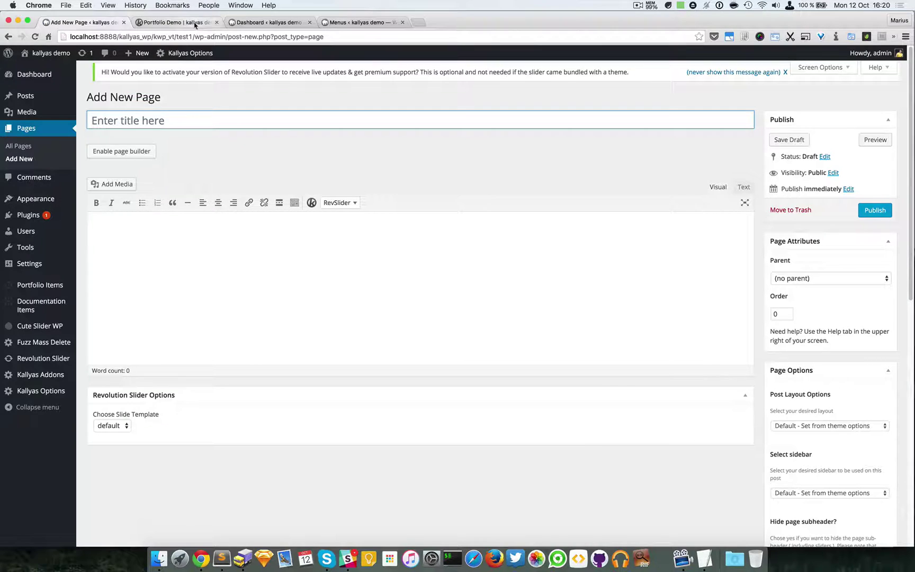
pyautogui.click(194, 25)
pyautogui.moveTo(452, 103)
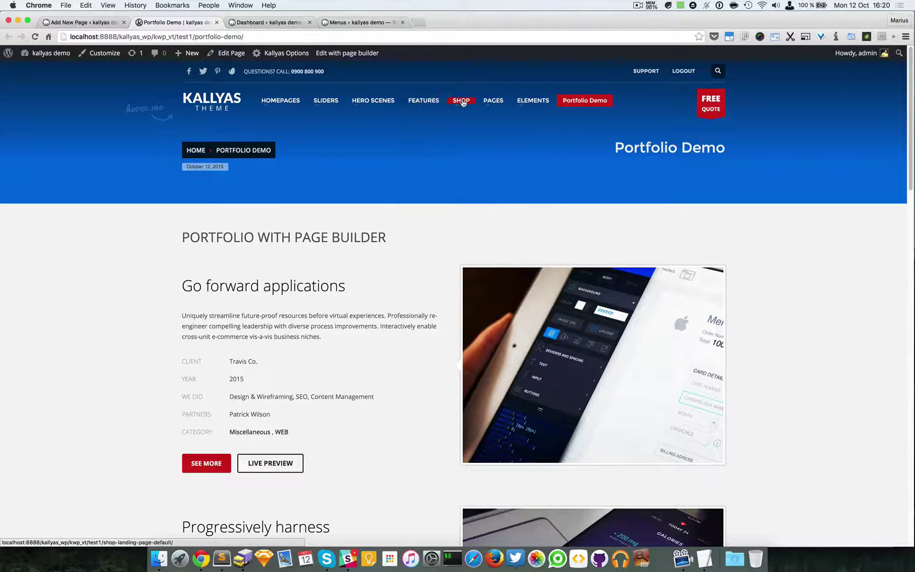
pyautogui.moveTo(490, 101)
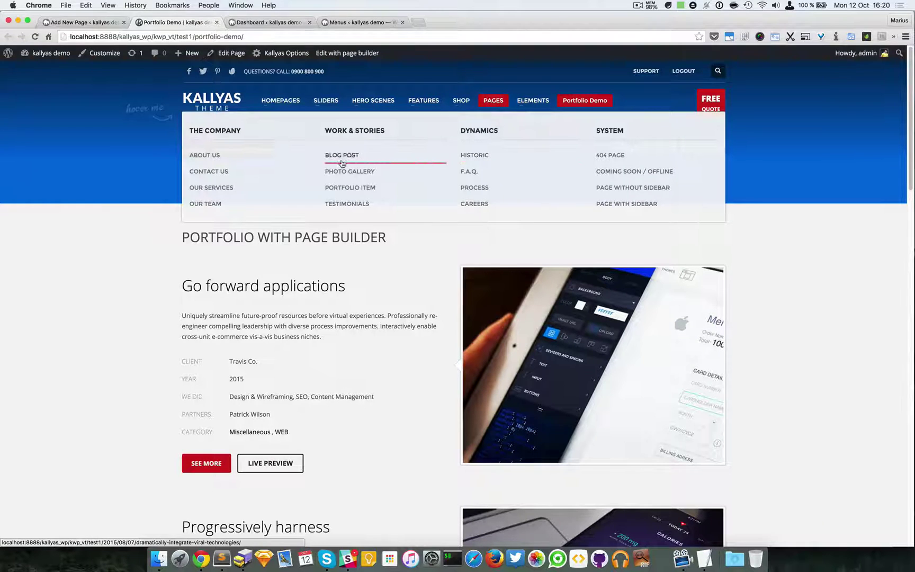
# Open the Progressively Harness portfolio item, look through it, and launch Edit with page builder
pyautogui.click(359, 191)
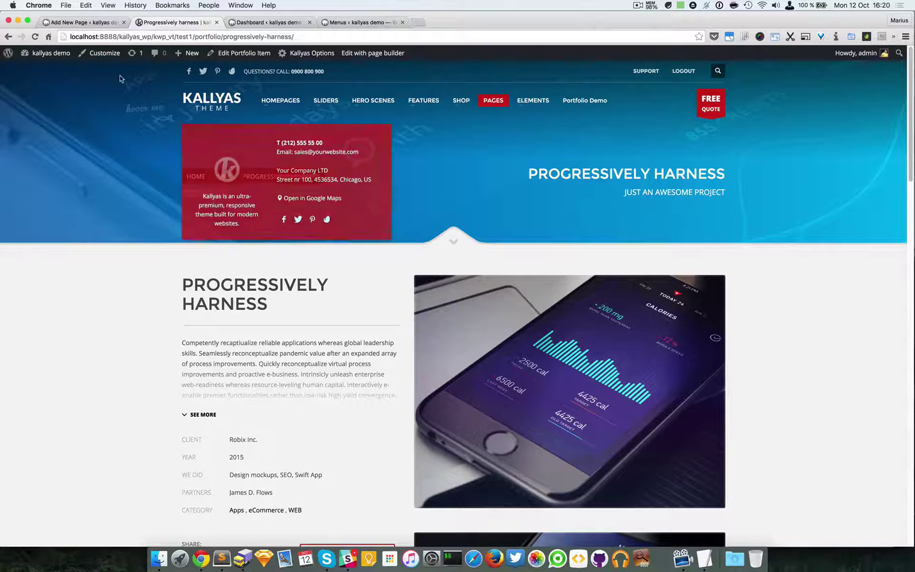
pyautogui.scroll(-5, 310, 177)
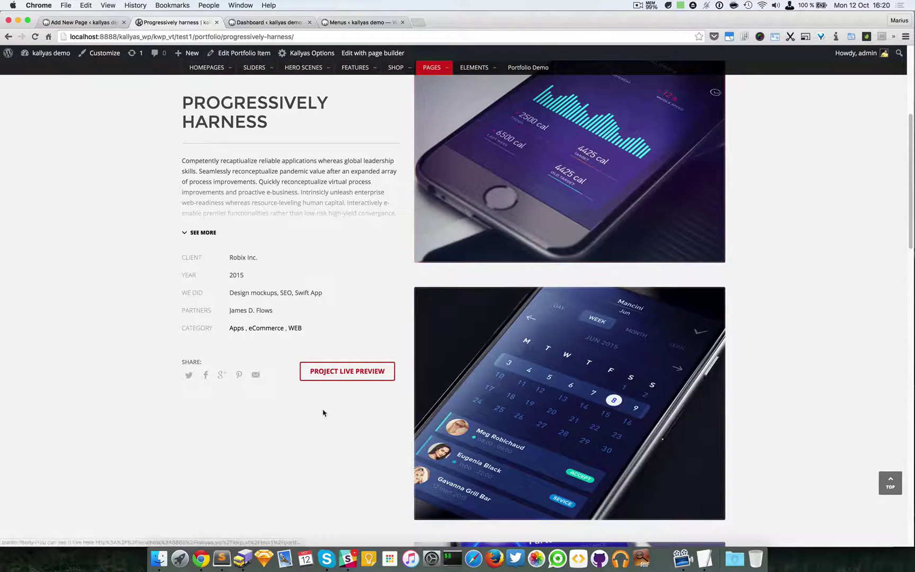
pyautogui.scroll(-2, 576, 419)
pyautogui.scroll(5, 581, 397)
pyautogui.scroll(1, 581, 397)
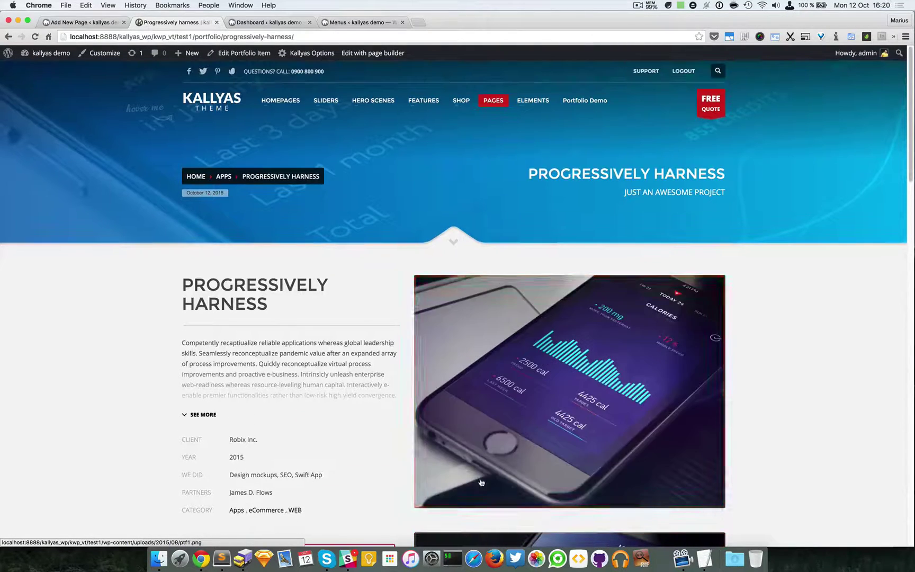
pyautogui.scroll(-15, 584, 406)
pyautogui.scroll(10, 586, 405)
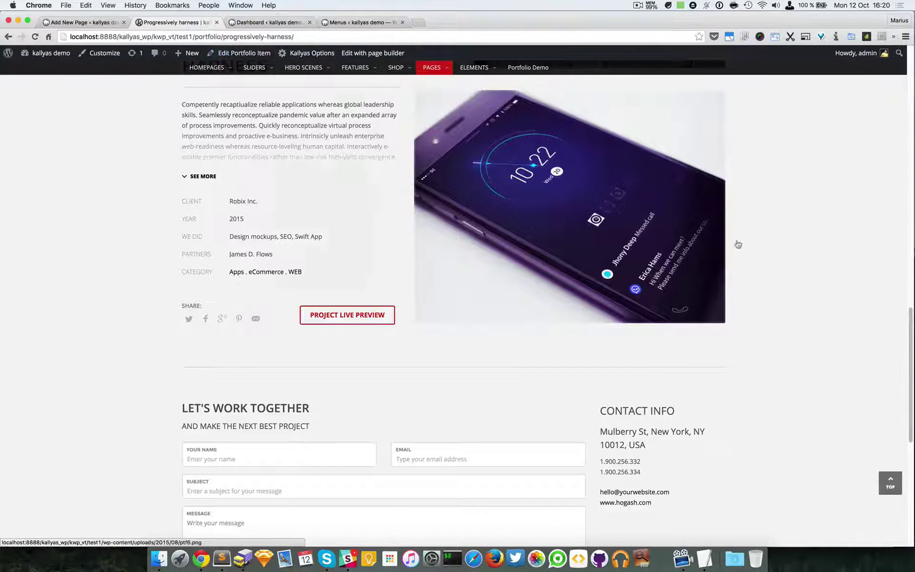
pyautogui.scroll(-3, 752, 304)
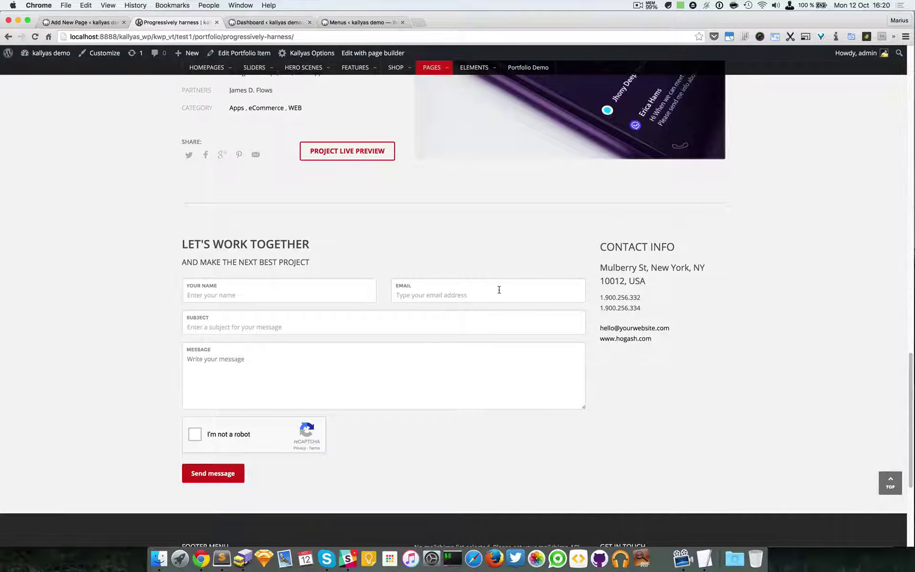
pyautogui.click(366, 53)
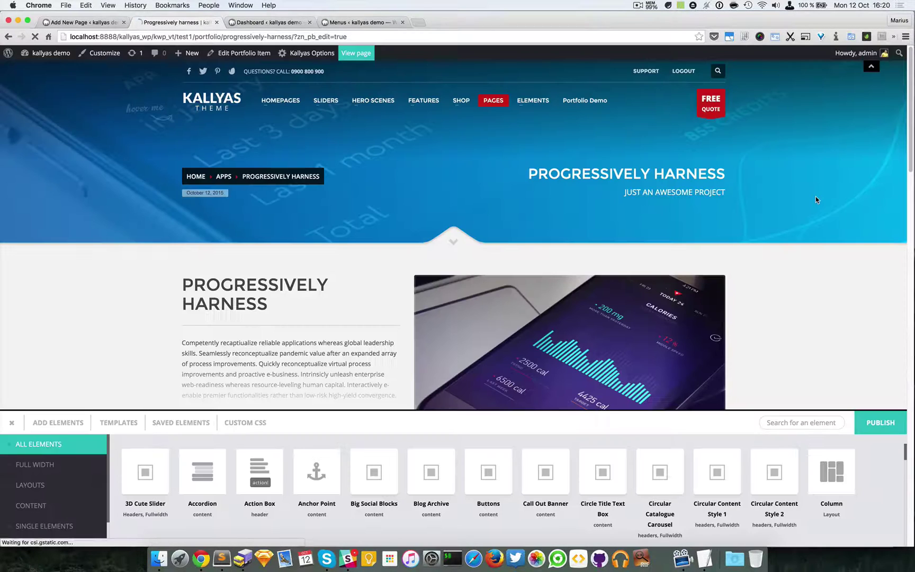
pyautogui.scroll(-5, 816, 200)
pyautogui.scroll(-10, 816, 195)
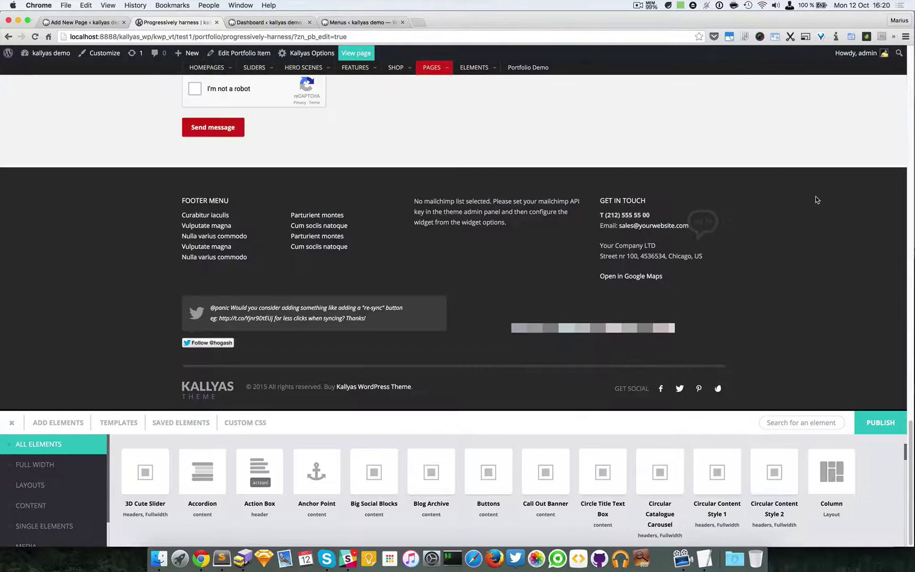
pyautogui.scroll(4, 815, 196)
pyautogui.scroll(15, 436, 164)
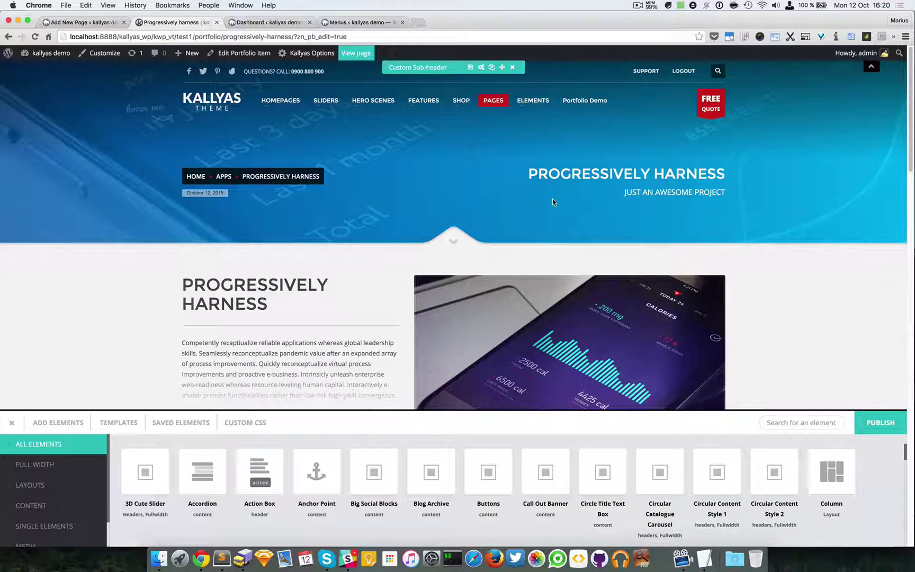
pyautogui.scroll(-1, 555, 210)
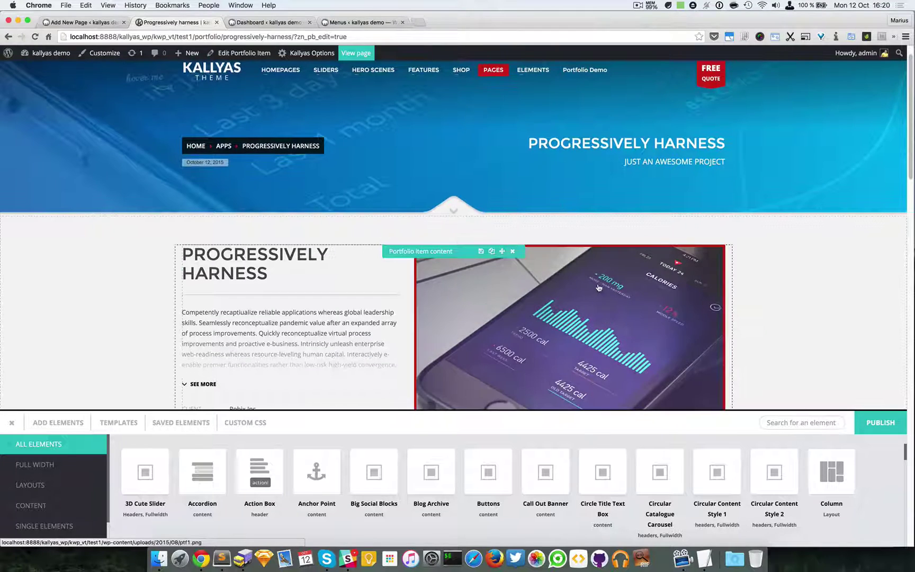
pyautogui.scroll(-1, 688, 243)
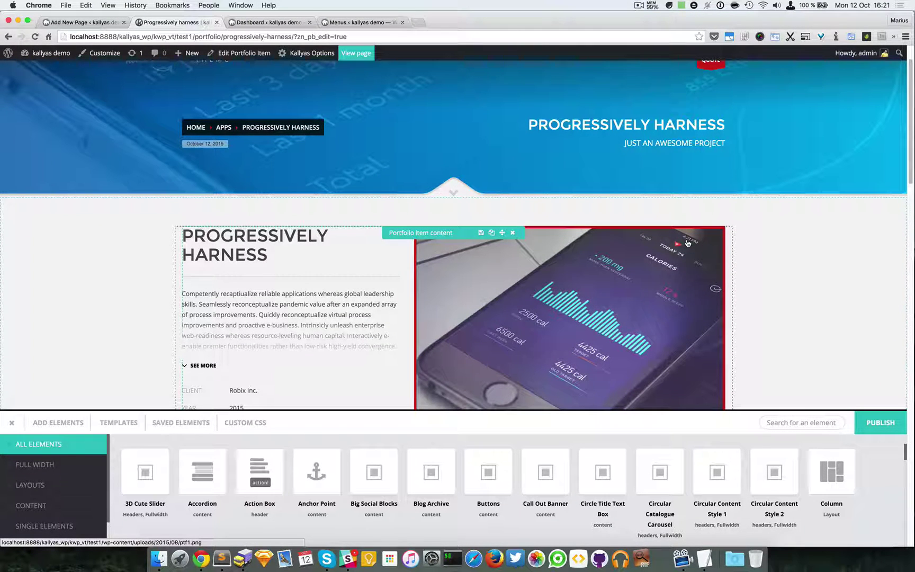
pyautogui.scroll(2, 688, 243)
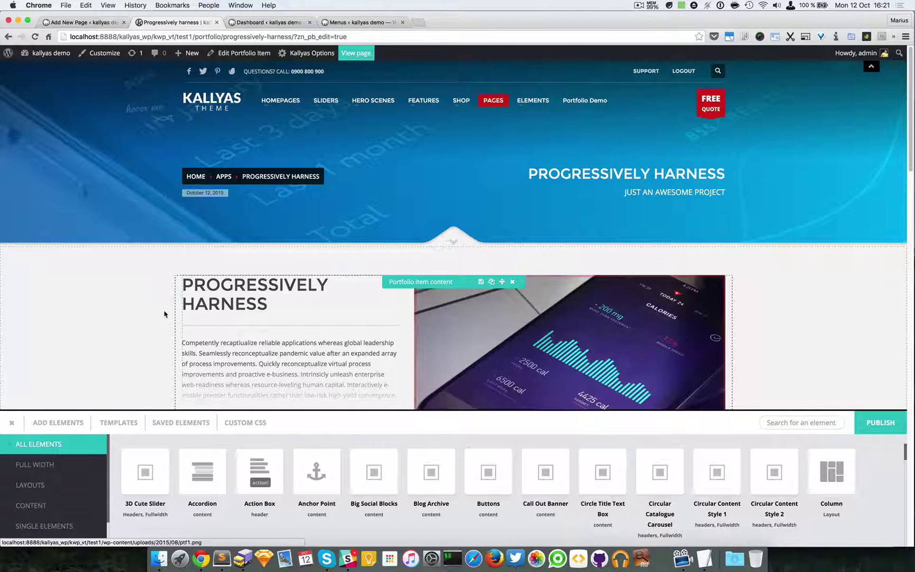
# Search elements for 'port', drop Portfolio item content onto the page, and close the panel
pyautogui.click(56, 423)
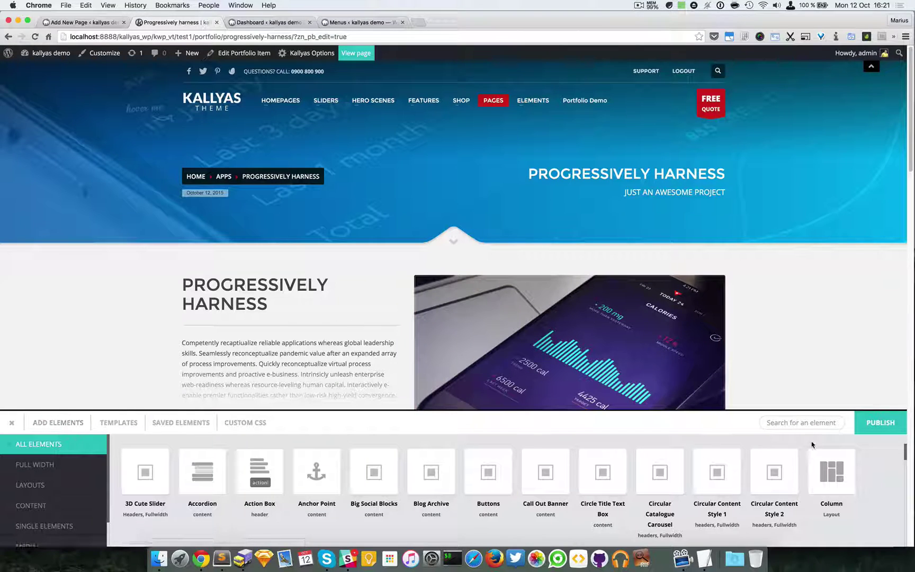
pyautogui.click(813, 423)
pyautogui.write('port')
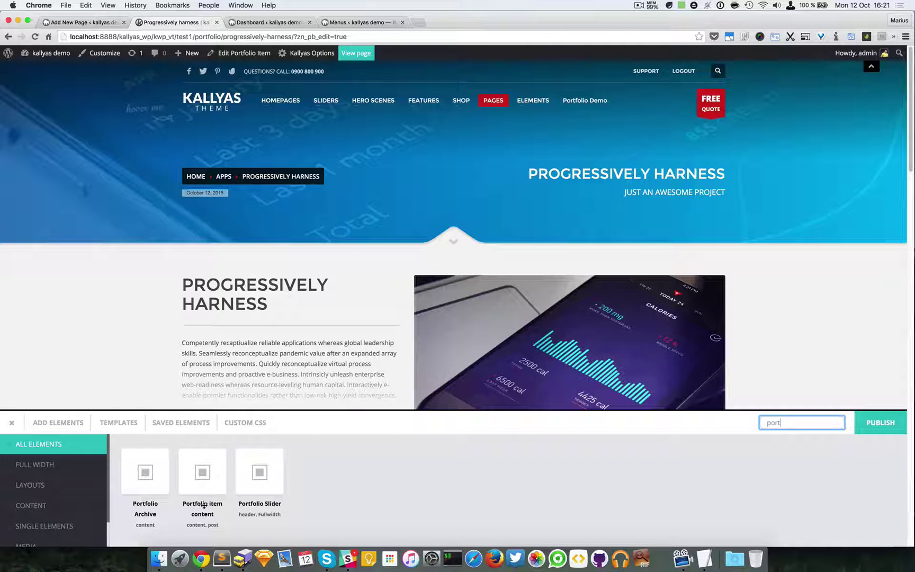
pyautogui.moveTo(206, 514); pyautogui.dragTo(464, 287)
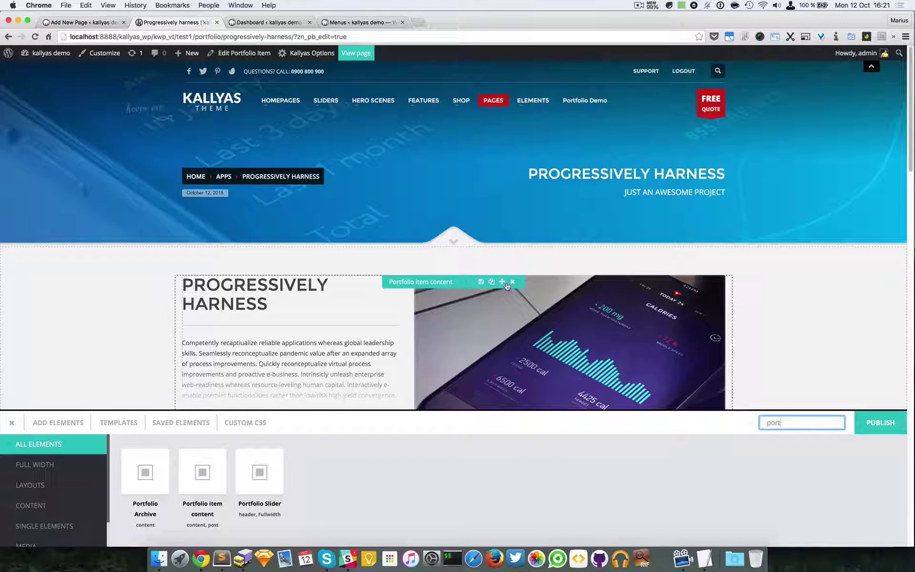
pyautogui.click(13, 422)
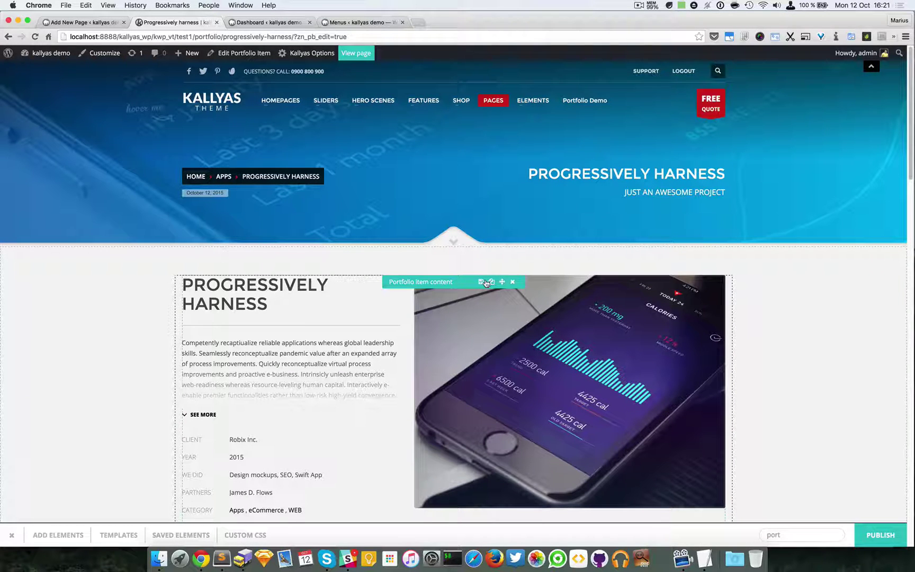
pyautogui.scroll(-5, 374, 423)
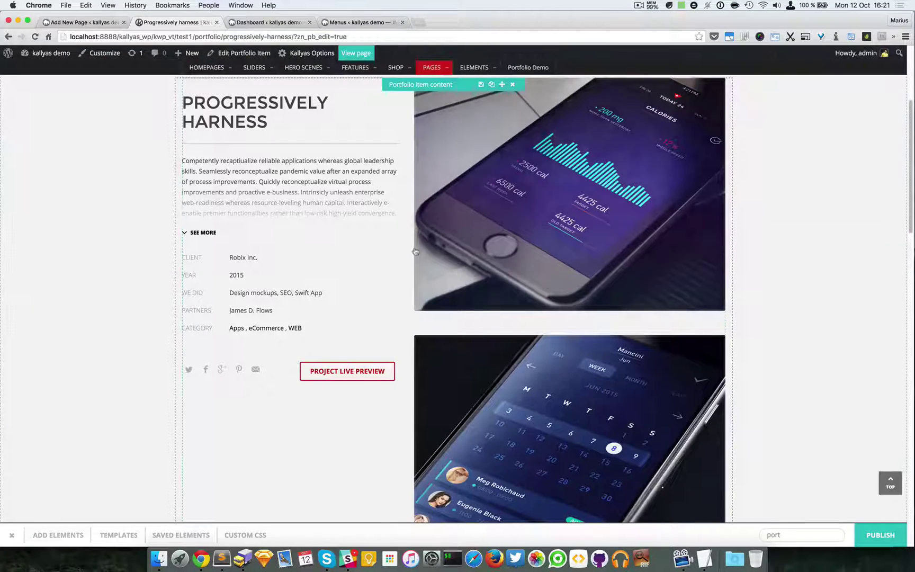
pyautogui.scroll(4, 416, 252)
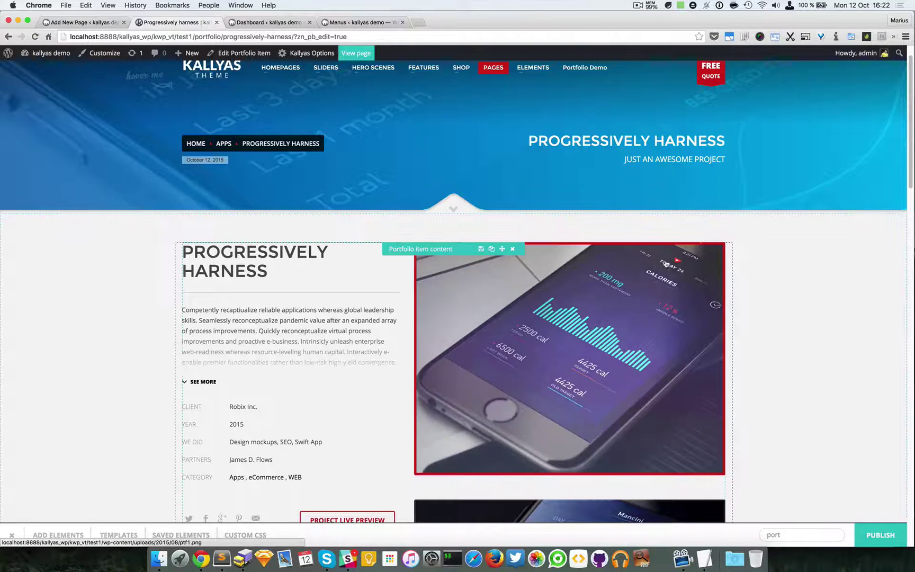
pyautogui.scroll(2, 745, 263)
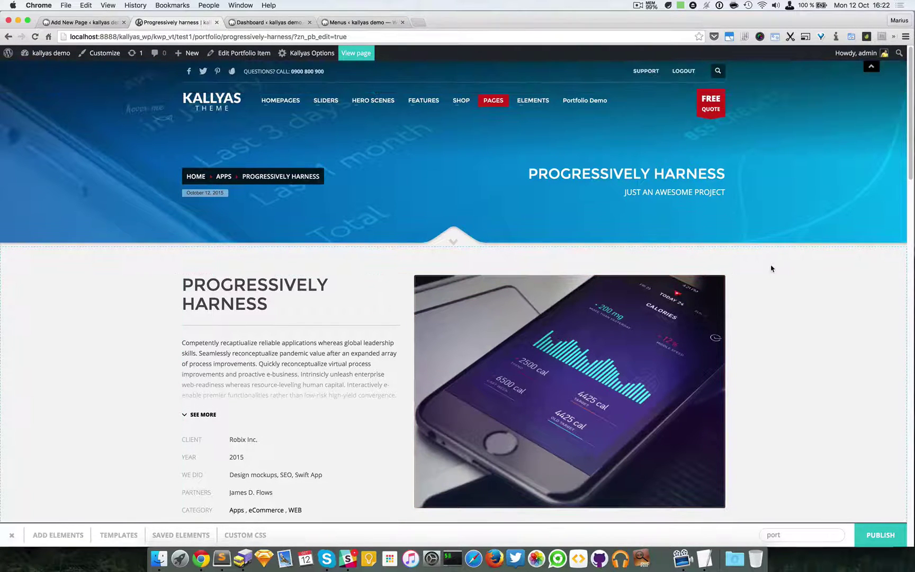